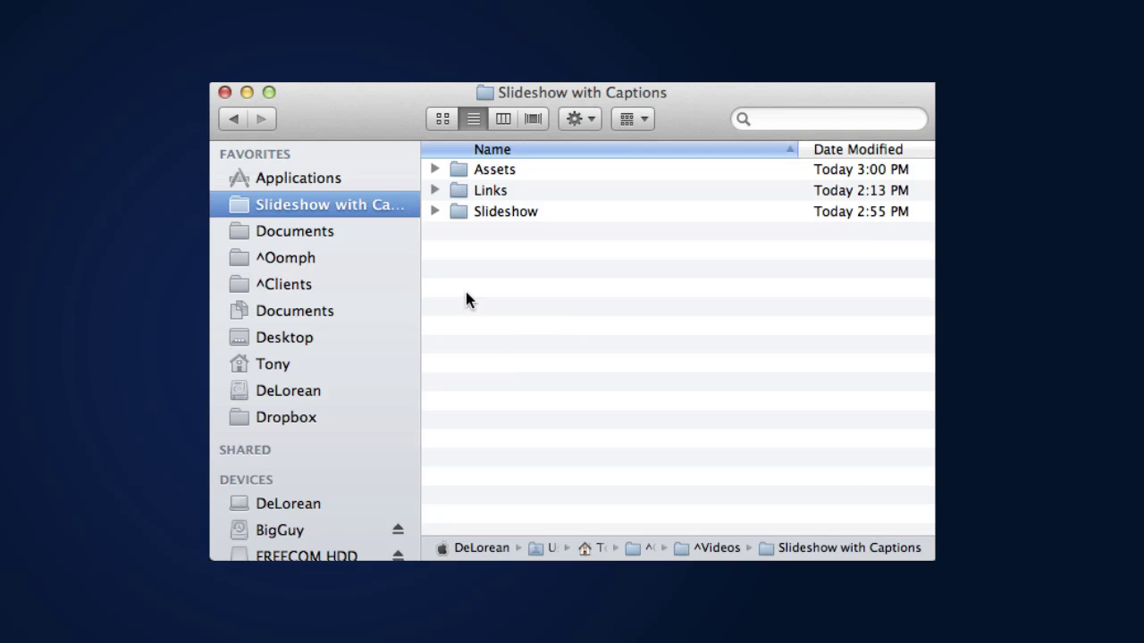
Step: Expand the Slideshow, 10-Cover and 20-Slideshow folders in Finder's list view
click(434, 212)
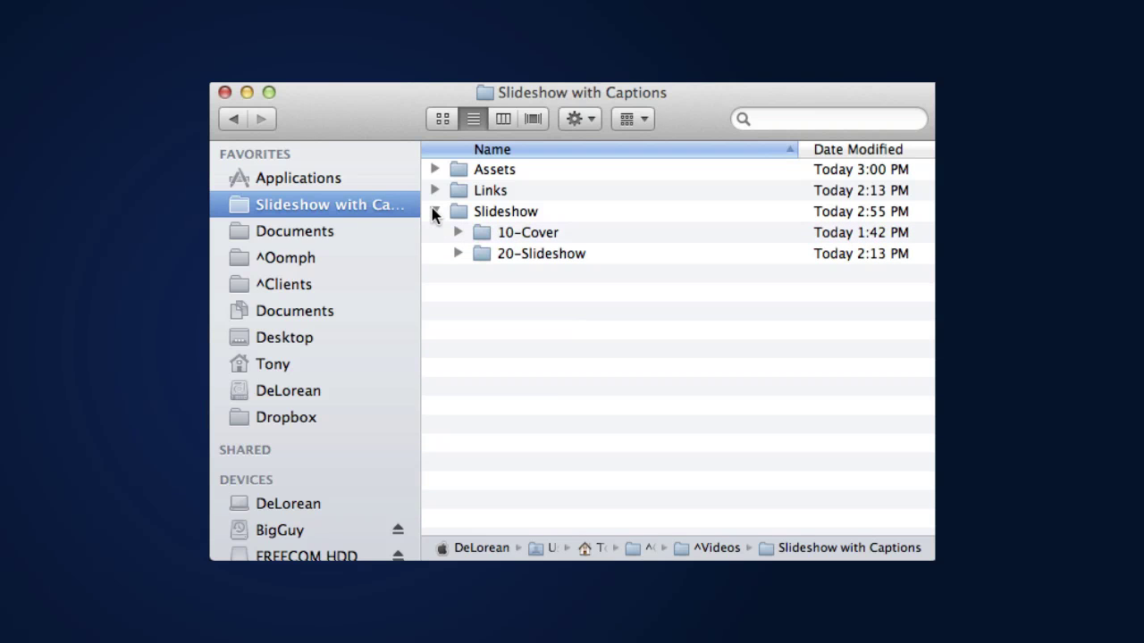
click(458, 231)
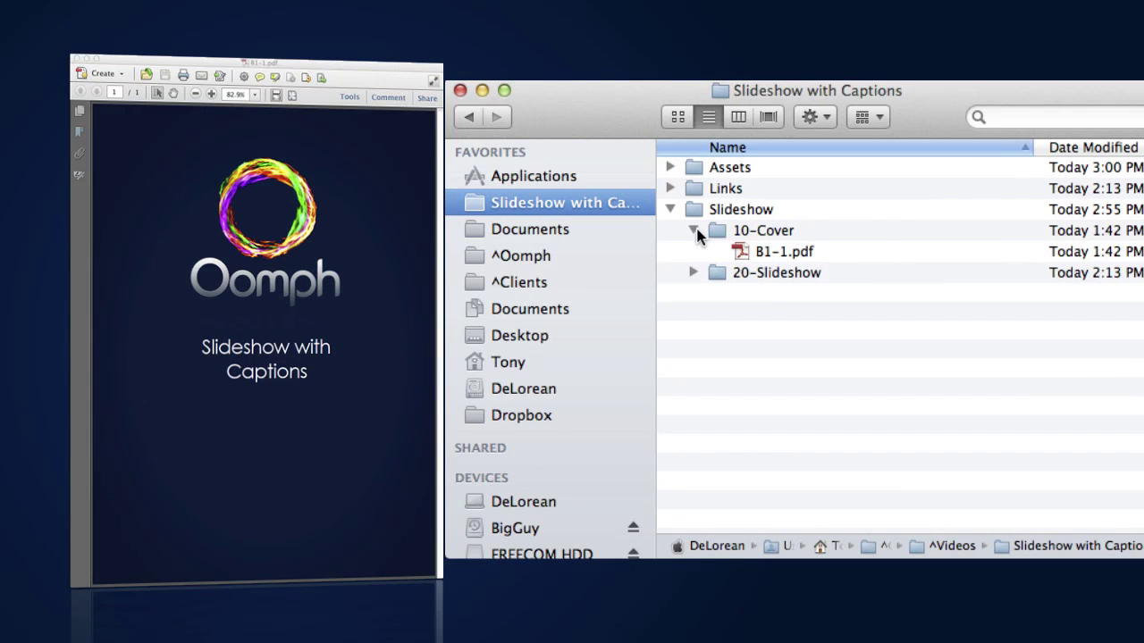
click(692, 272)
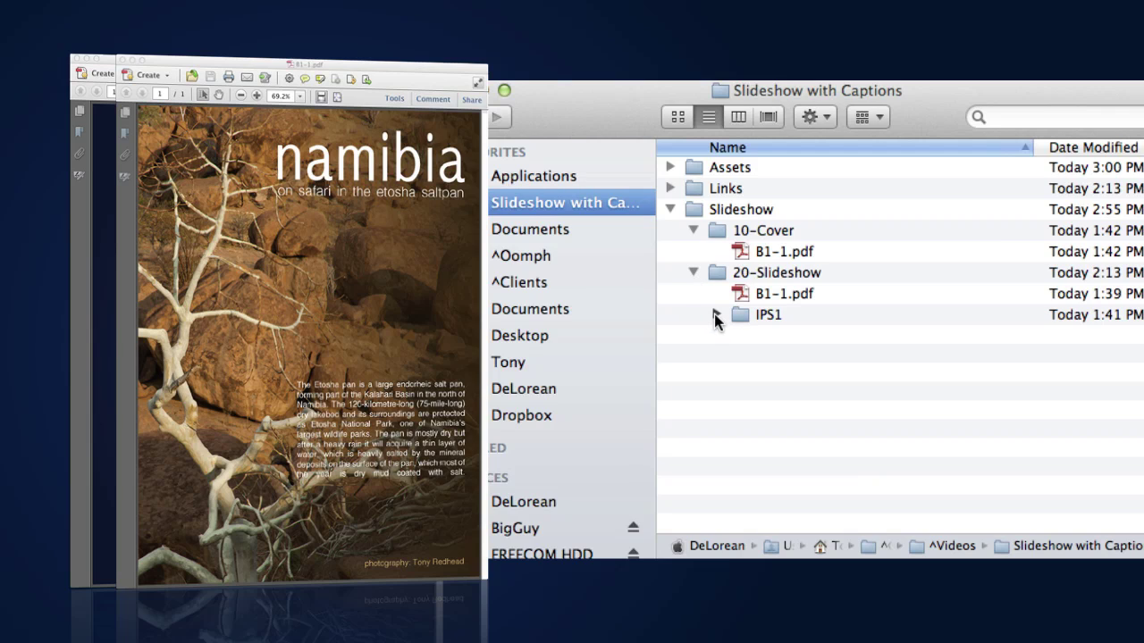
Step: Expand IPS1 to list S1-1.pdf, S1-2-FadeInAndMoveInFromBottom.pdf and S1-3-FadeIn.pdf
click(716, 314)
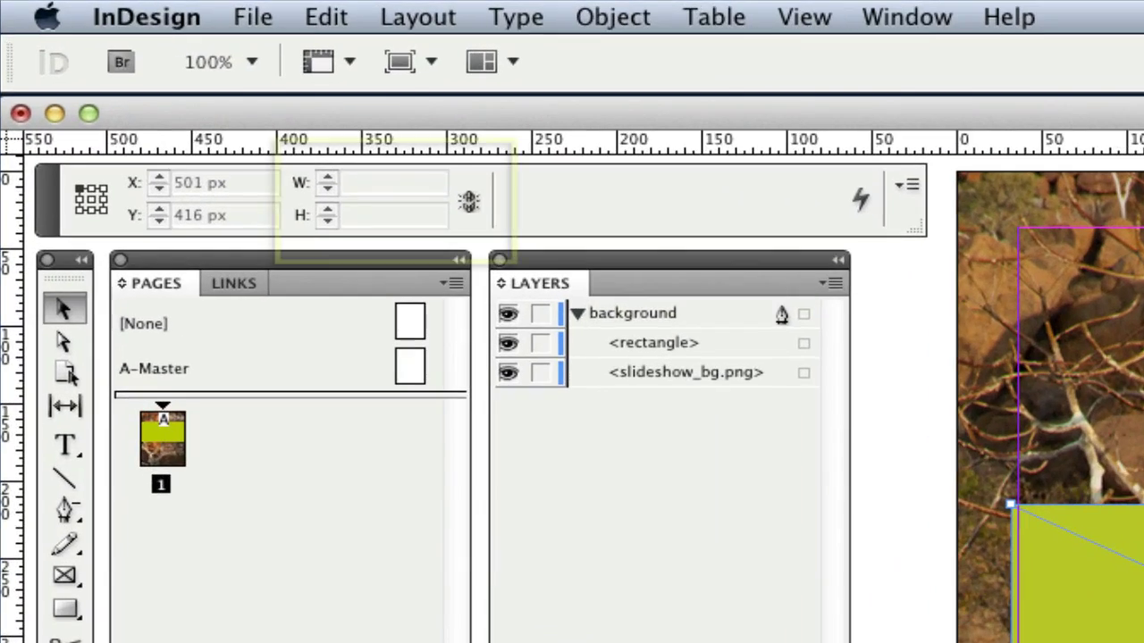
Step: Select the green 700 × 350 px rectangle at X 32 px, Y 215 px
click(694, 295)
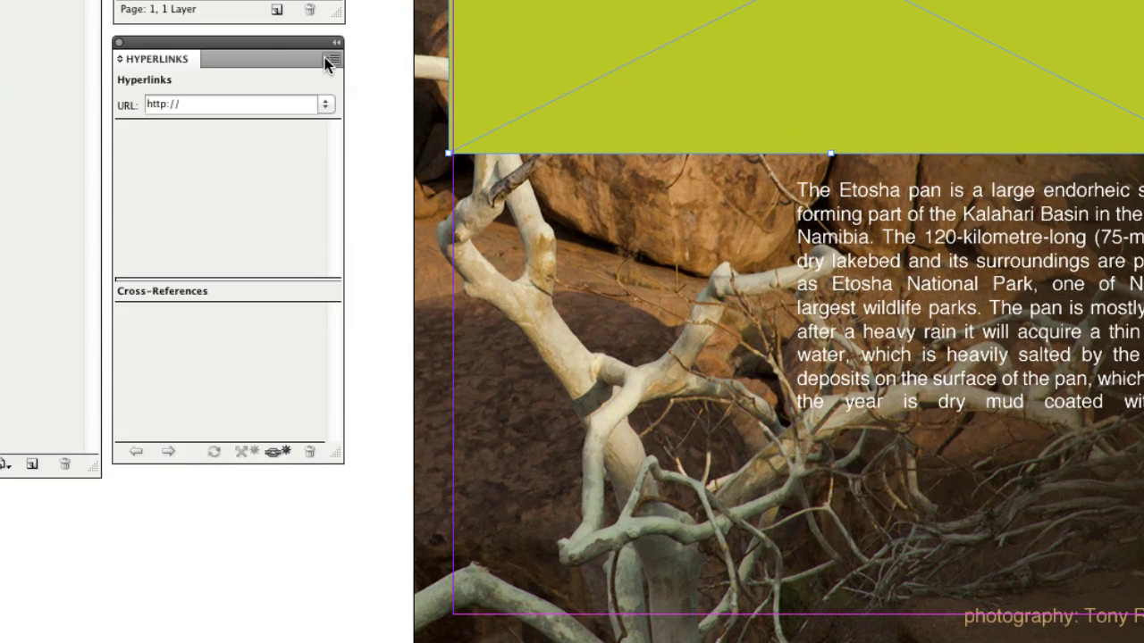
Step: Add a new non-shared URL hyperlink 'IPS1' to the green rectangle from the Hyperlinks panel
click(382, 325)
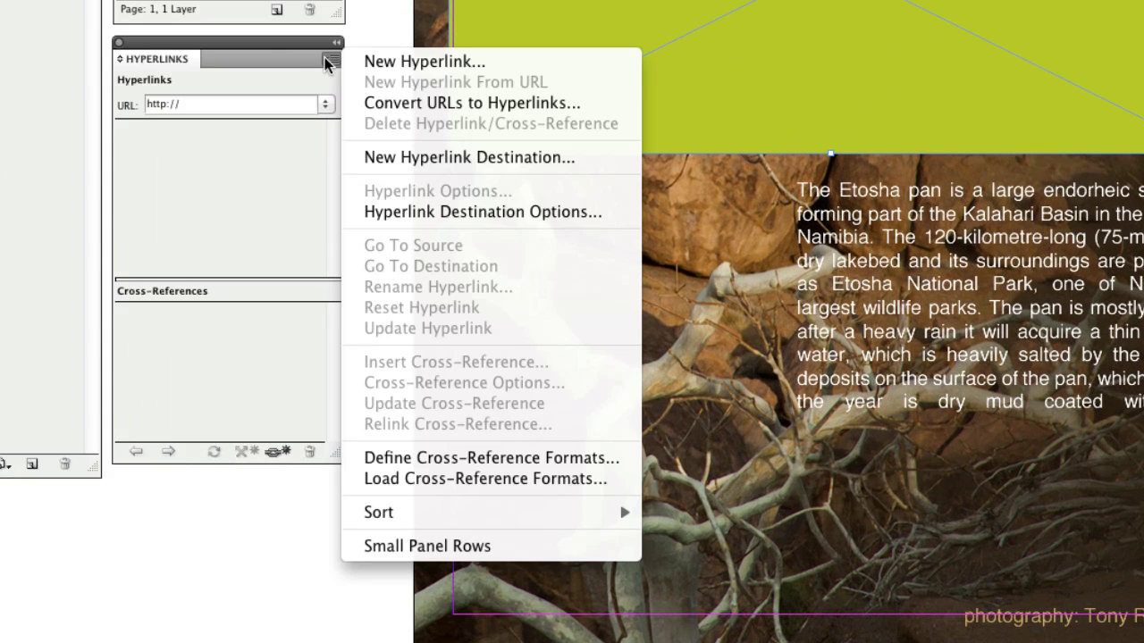
click(390, 63)
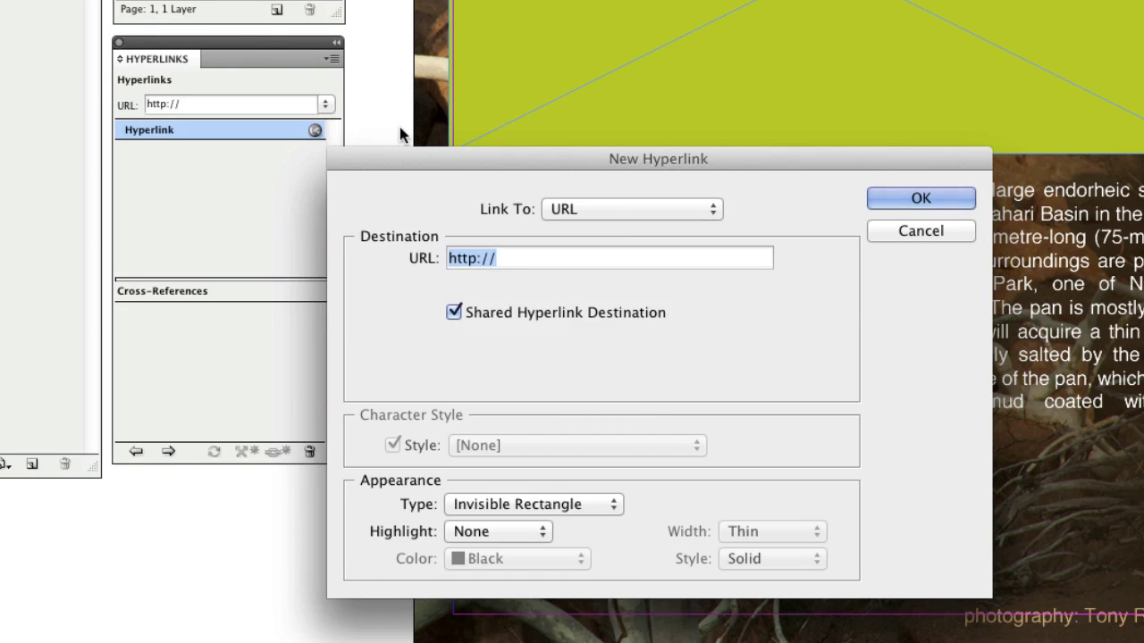
click(453, 312)
key(BackSpace)
text(IPS1)
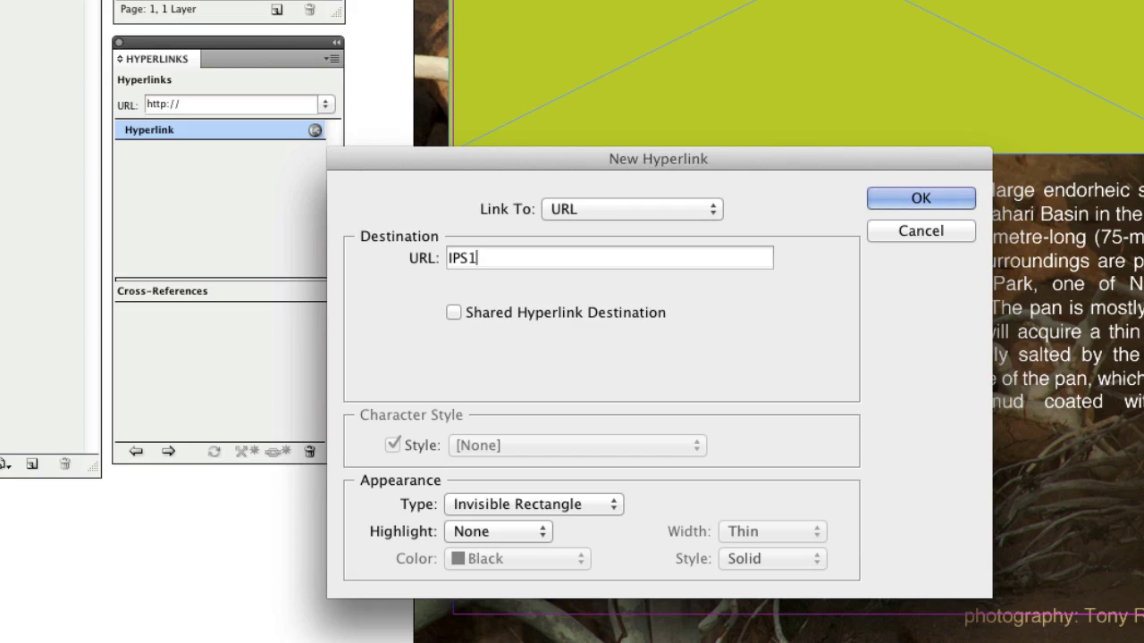
click(910, 196)
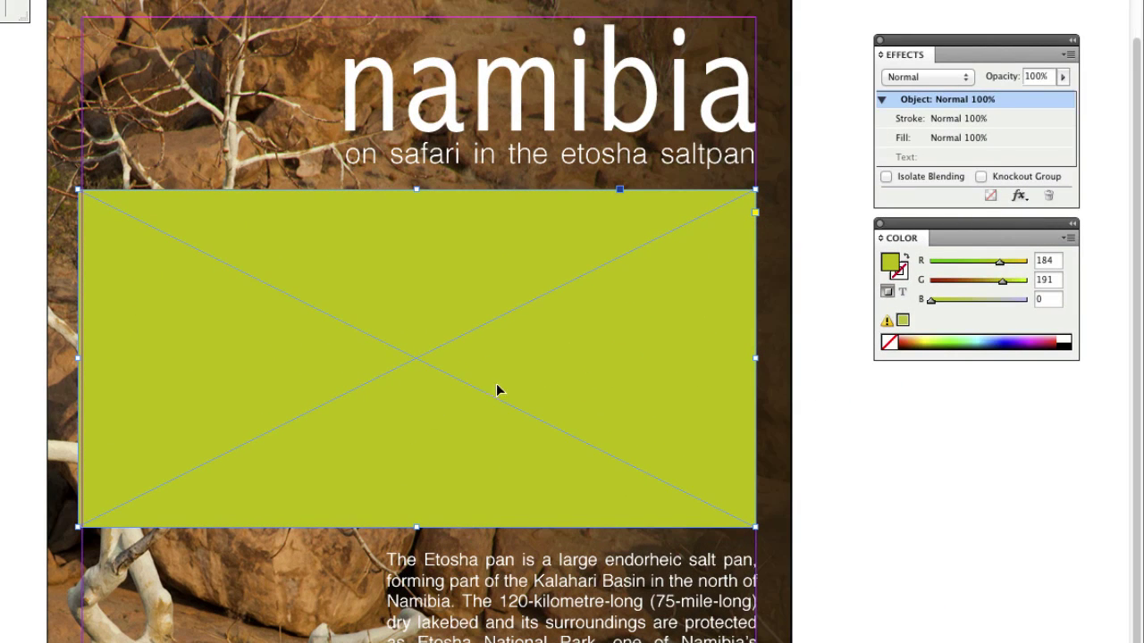
Step: Set the rectangle fill to None and export B1-1.pdf to 20-Slideshow using Oomph iPad - SRGB
click(889, 347)
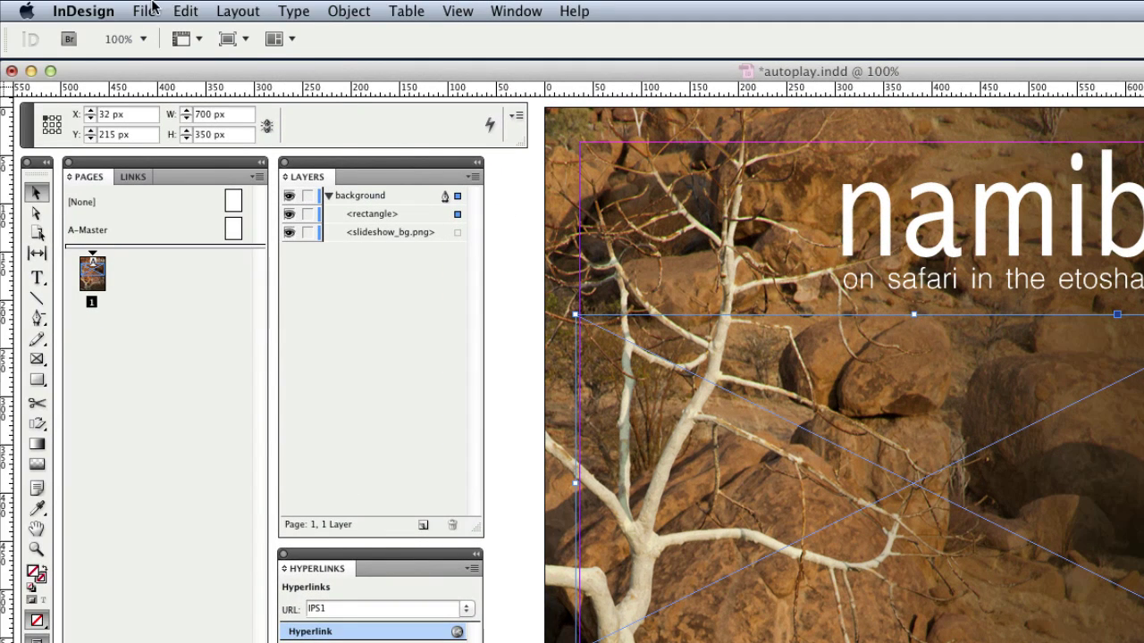
click(139, 9)
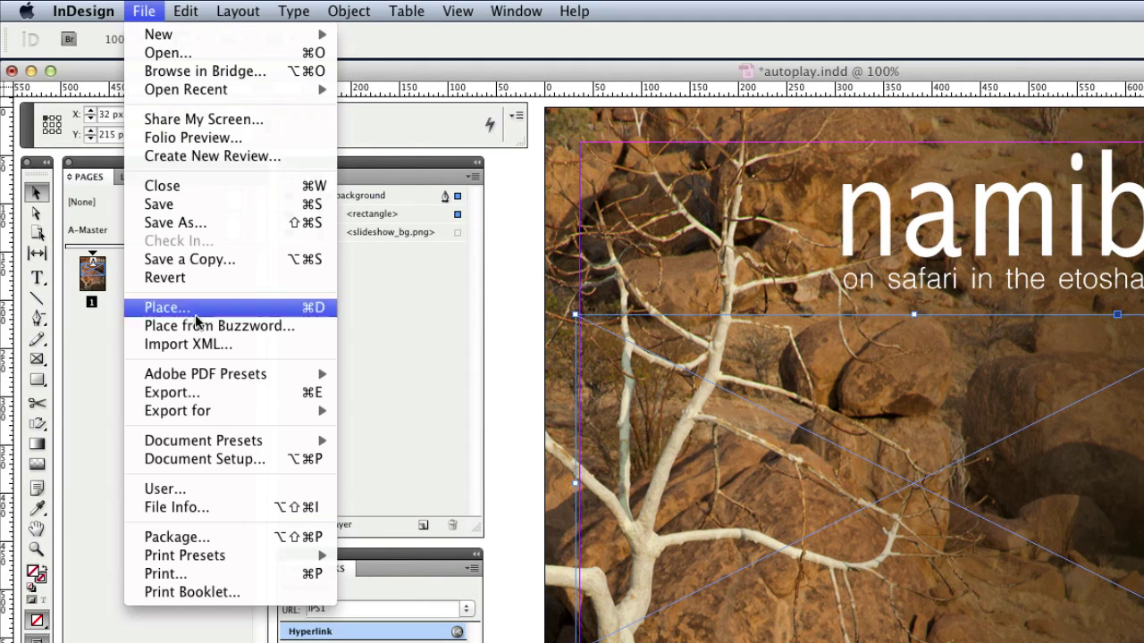
mouse_move(206, 378)
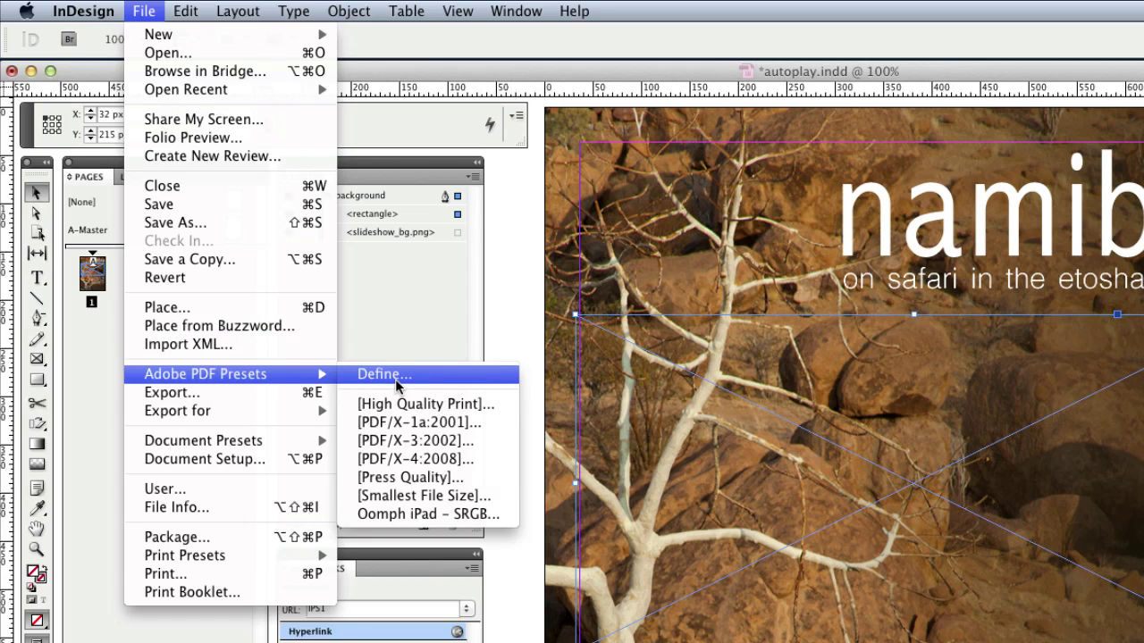
click(400, 515)
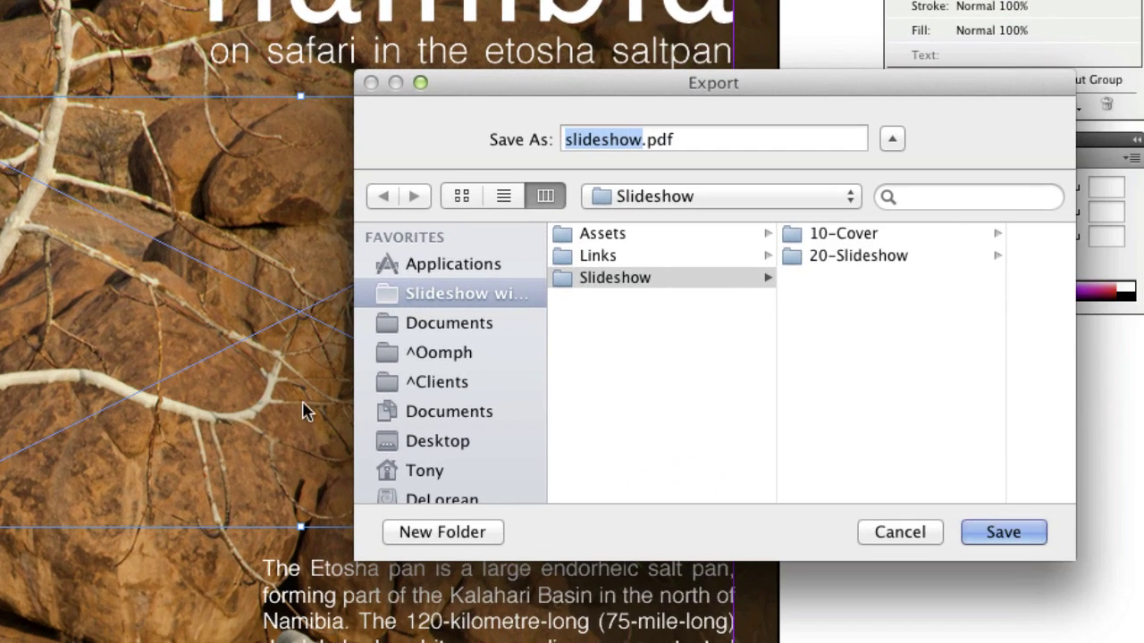
click(788, 254)
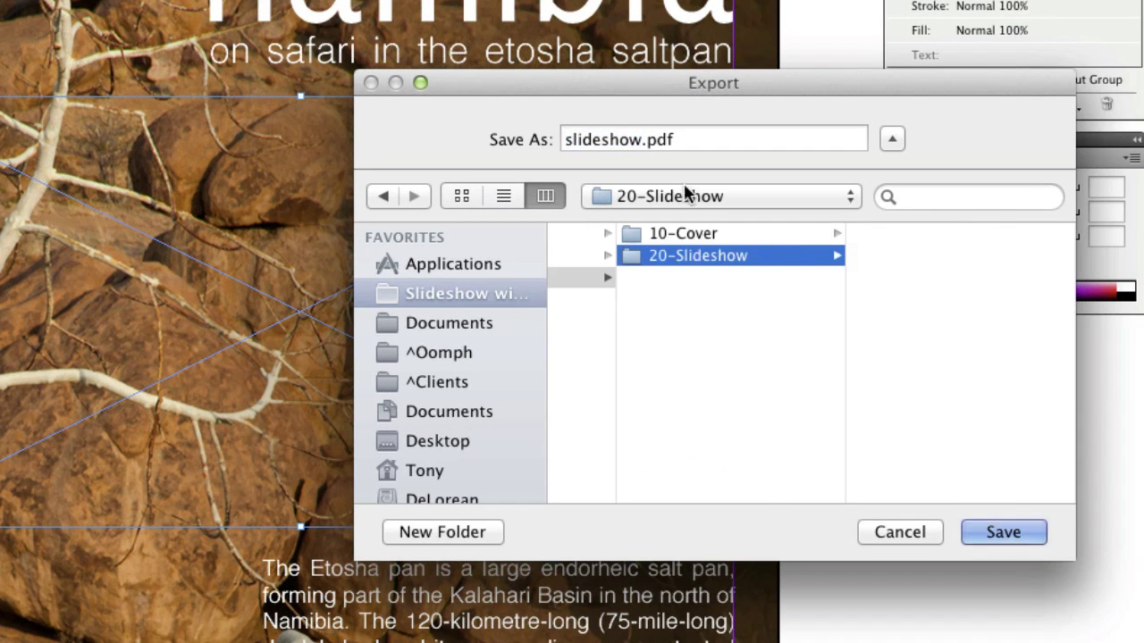
double_click(634, 139)
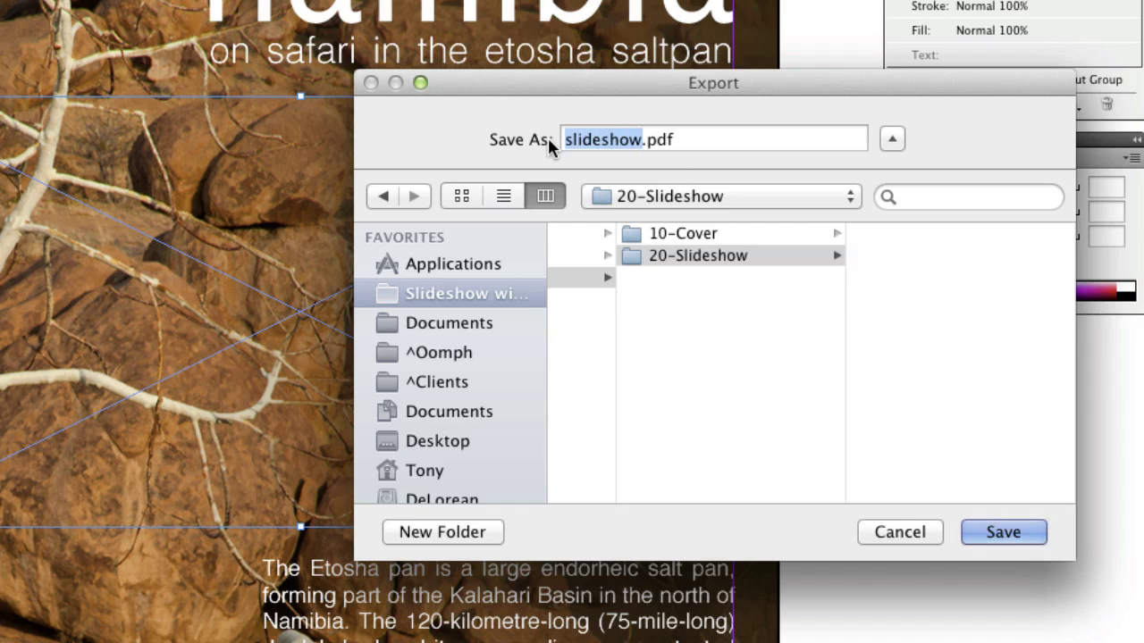
text(B1-)
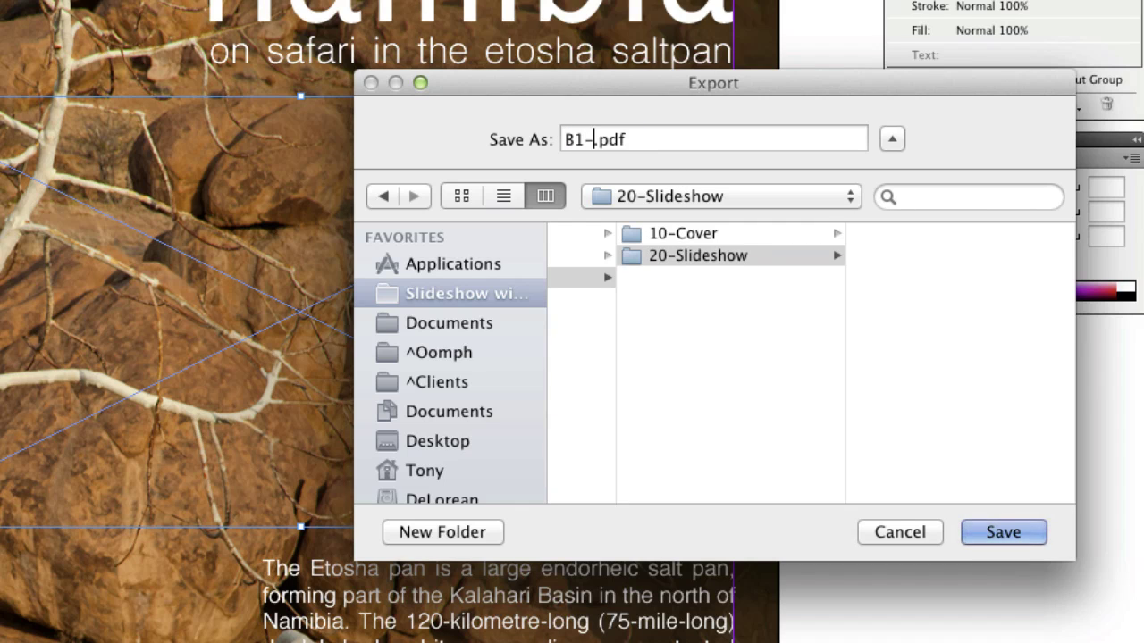
text(1)
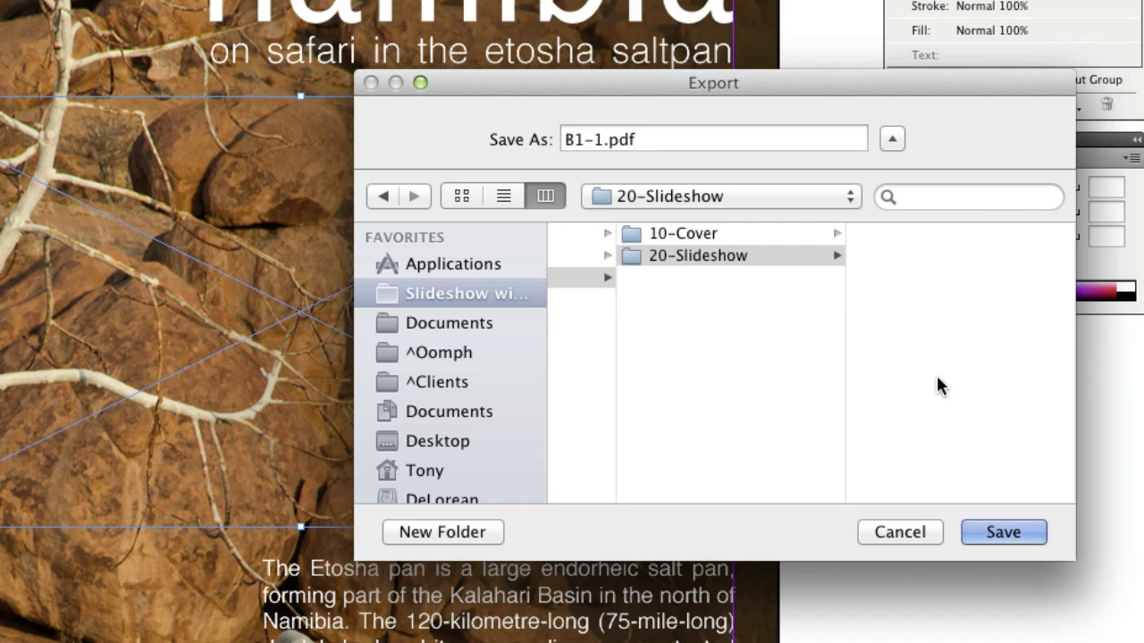
click(997, 532)
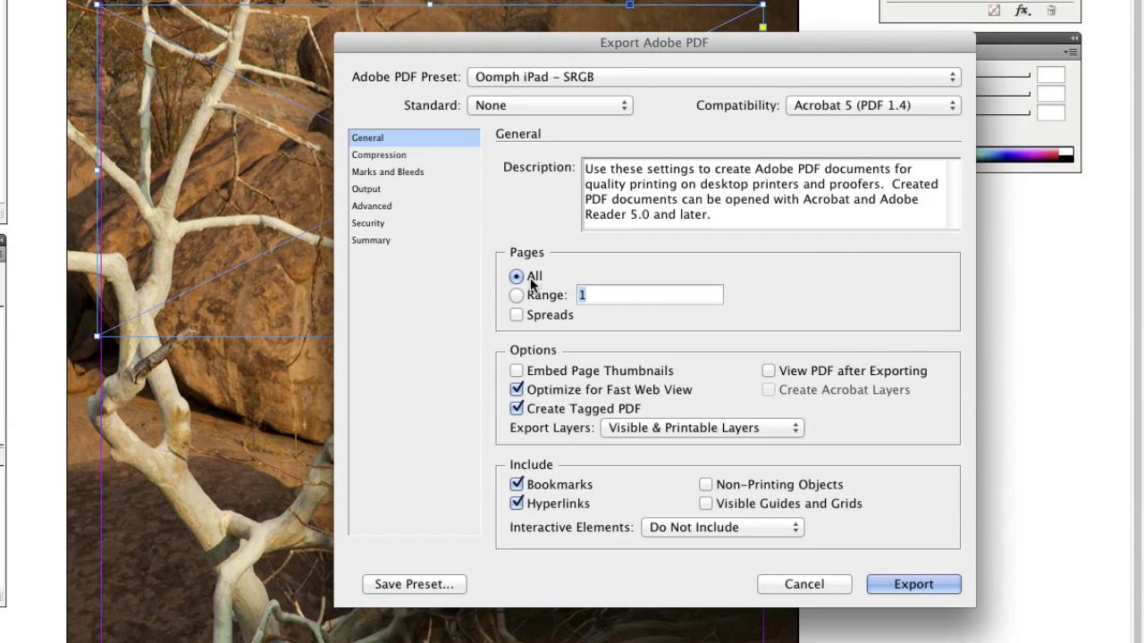
click(911, 584)
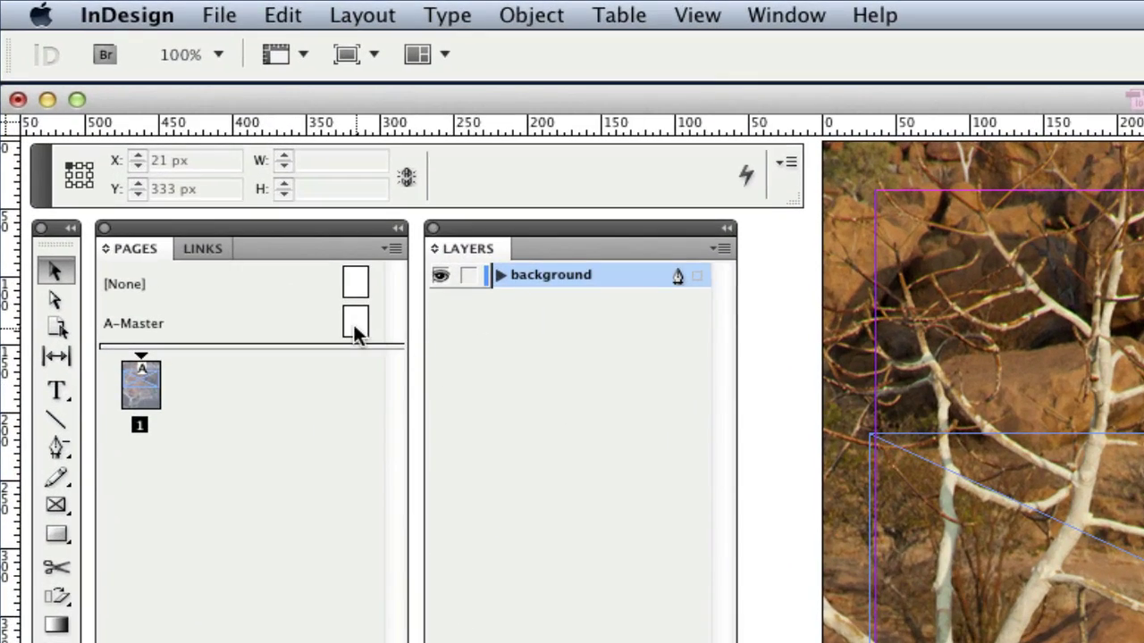
Step: Add page 2 from A-Master and give it a custom size of W 700 px, H 350 px
drag(355, 332, 137, 489)
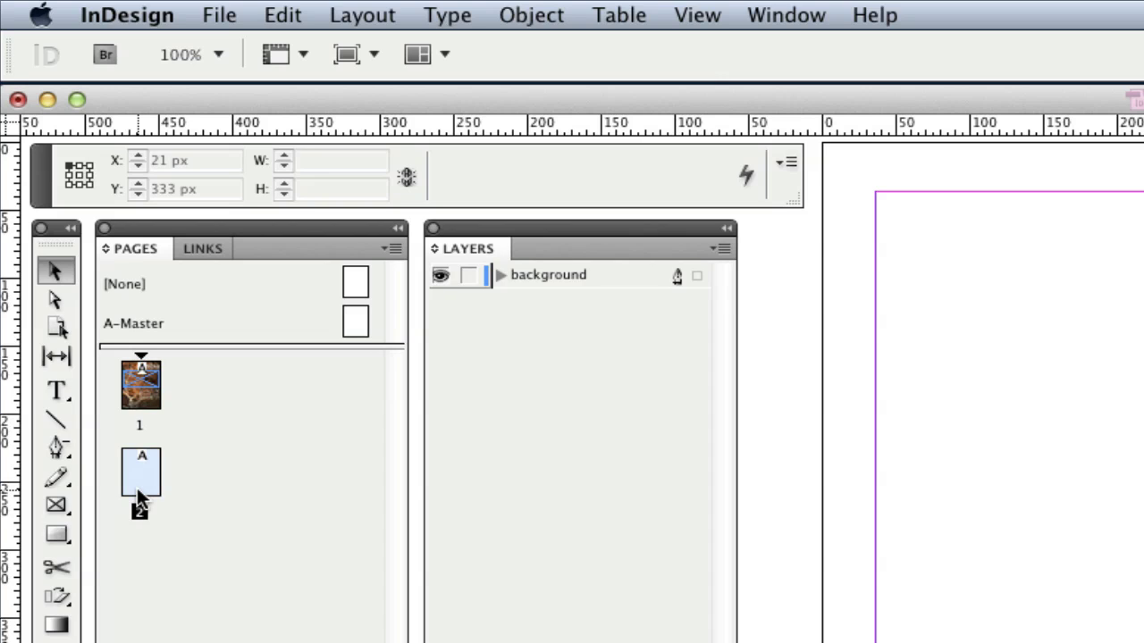
click(54, 329)
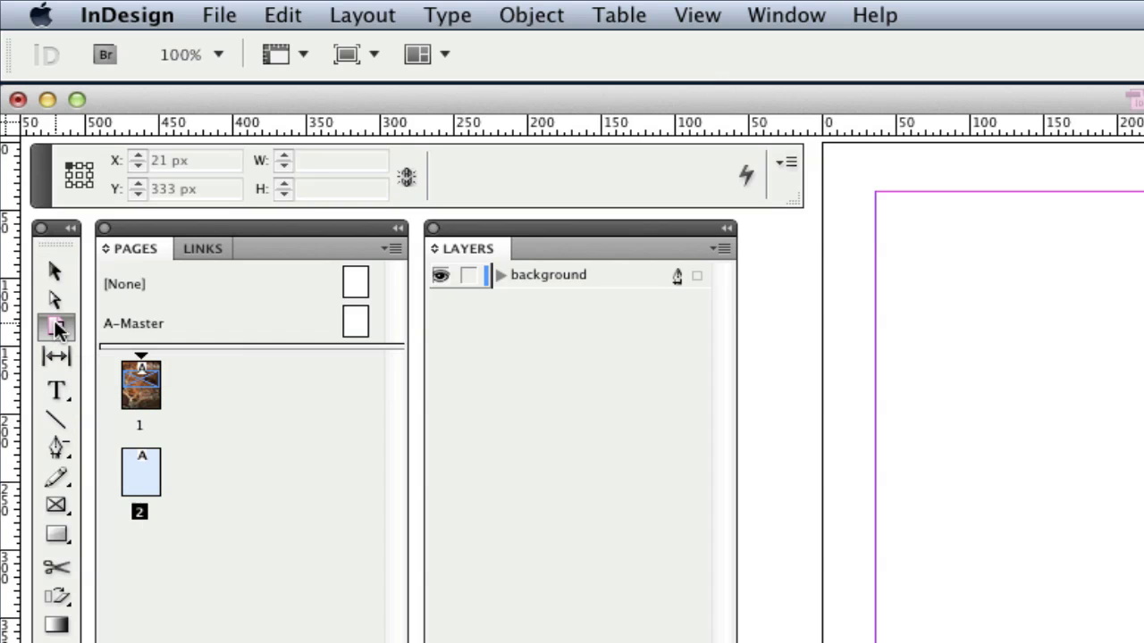
click(1054, 541)
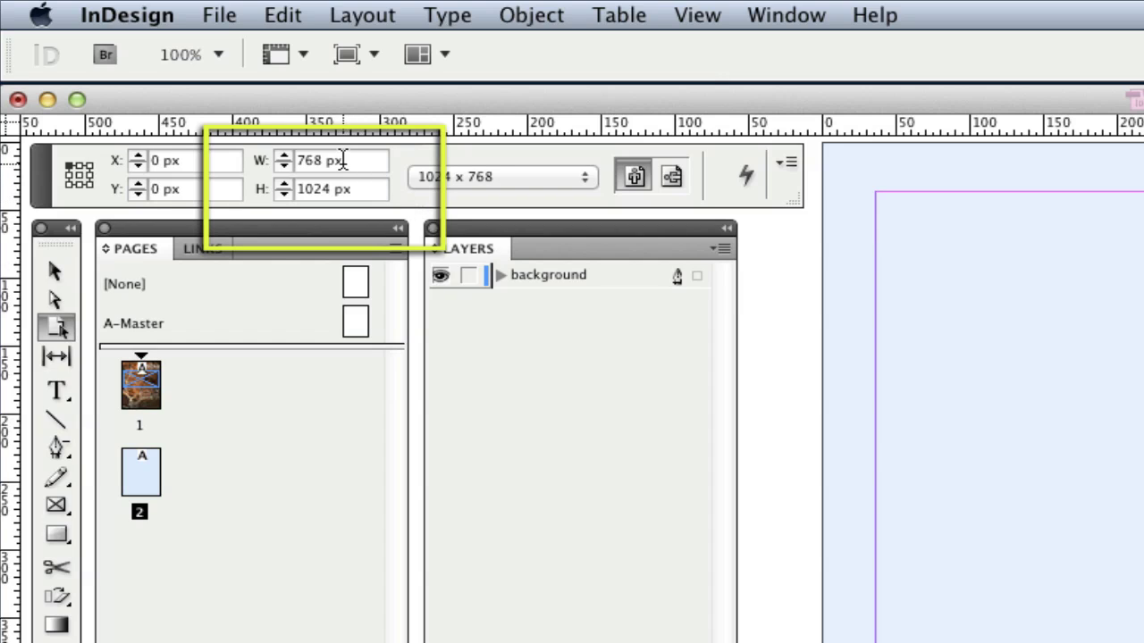
drag(343, 161, 257, 159)
text(700)
key(Tab)
text(350)
key(Return)
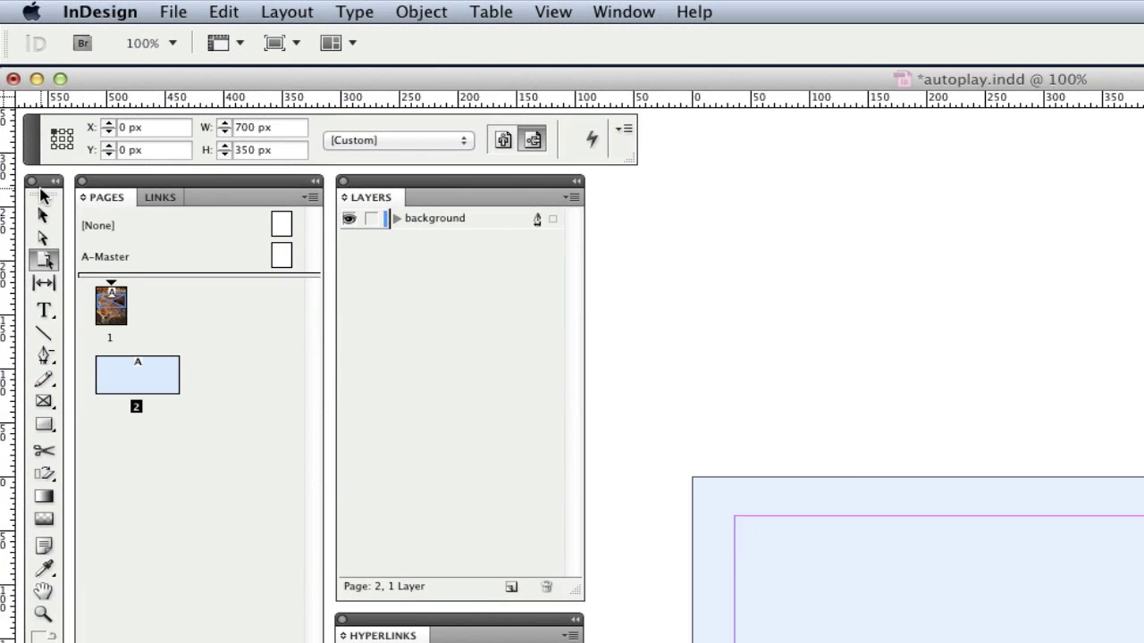
Step: Create an 'images' layer above background and draw a frame spanning all of page 2
click(55, 271)
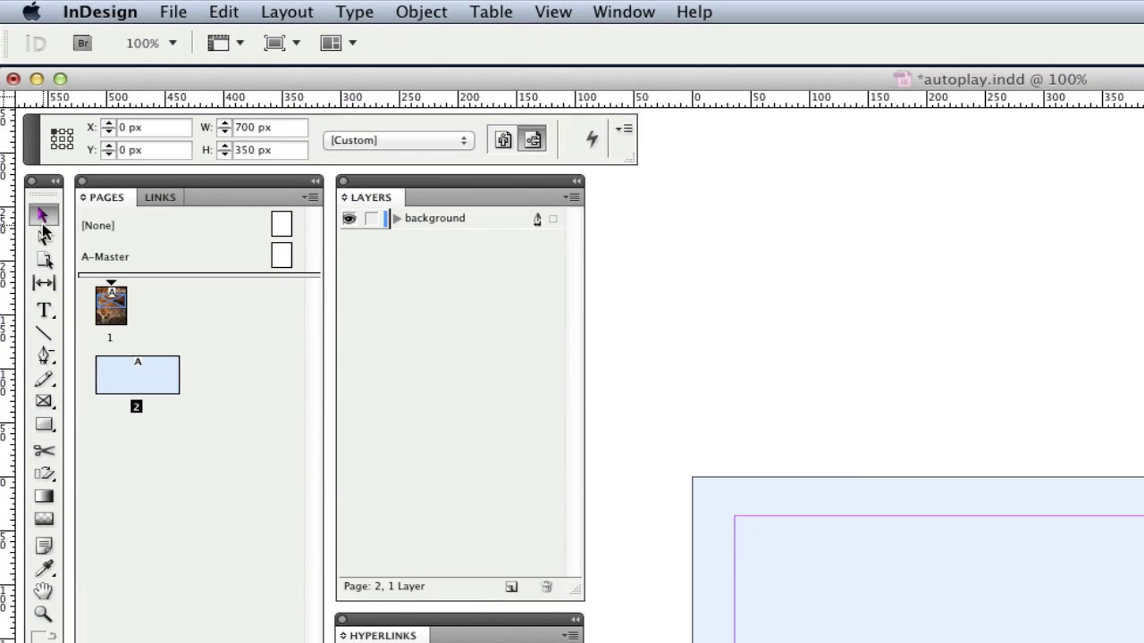
click(510, 587)
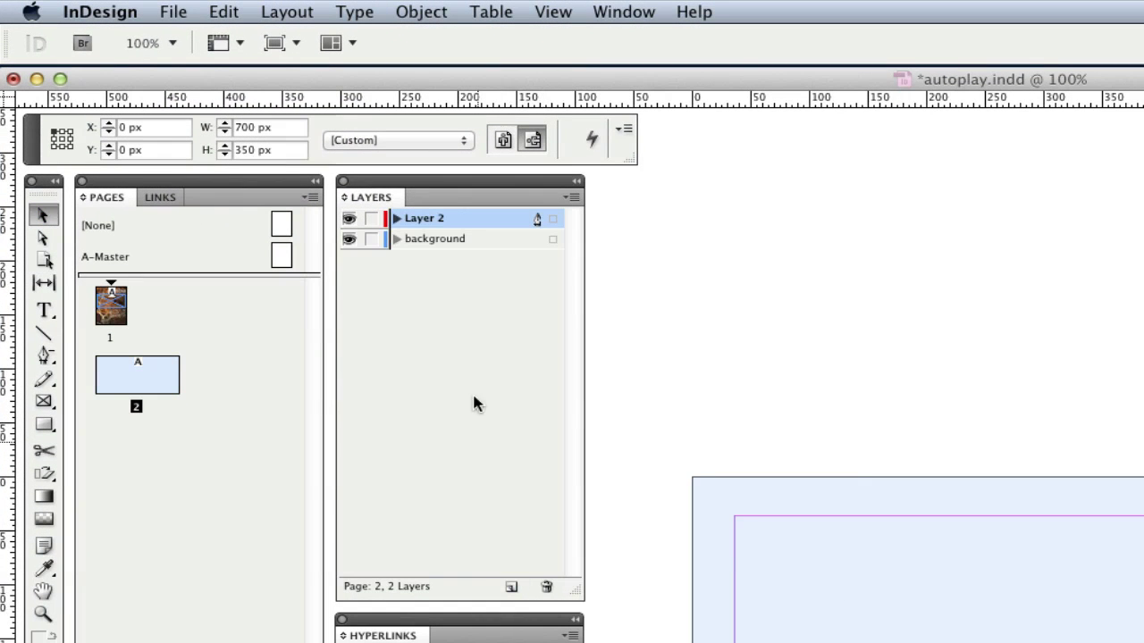
click(420, 219)
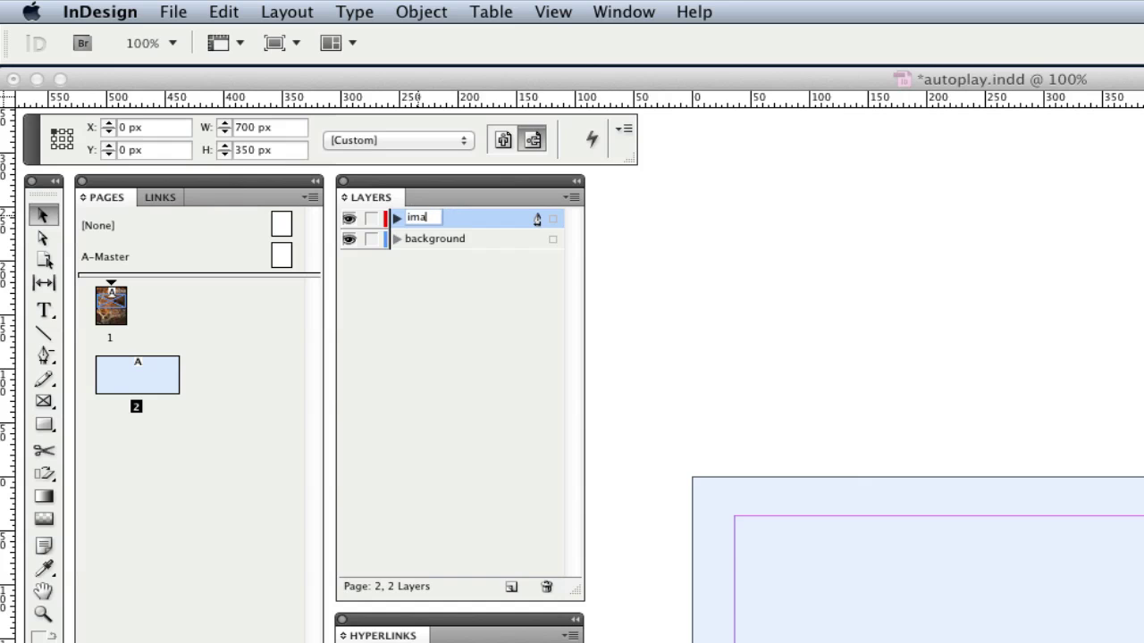
key(Return)
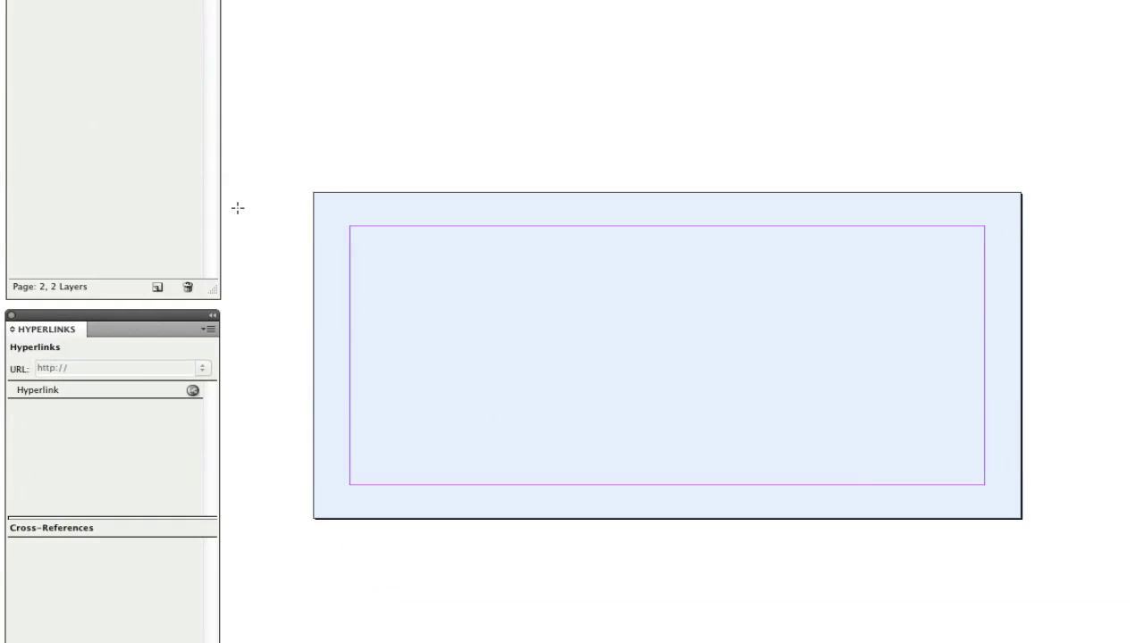
drag(312, 194, 1024, 520)
Step: In Frame Fitting Options, enable Auto-Fit with Fill Frame Proportionally aligned from the centre
right_click(670, 361)
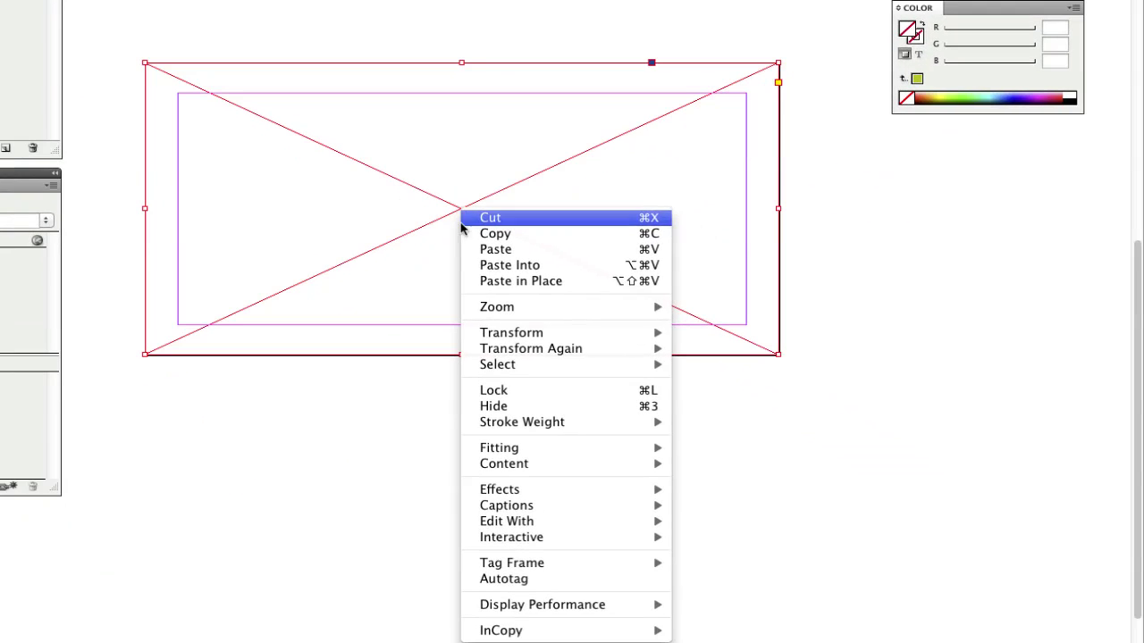
mouse_move(717, 624)
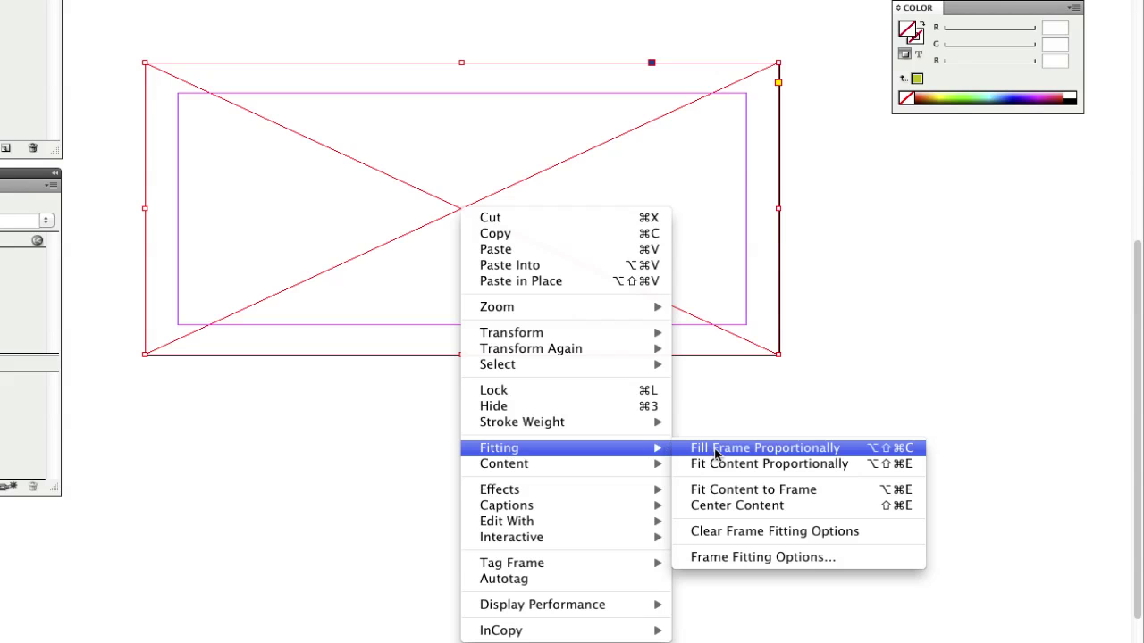
click(715, 557)
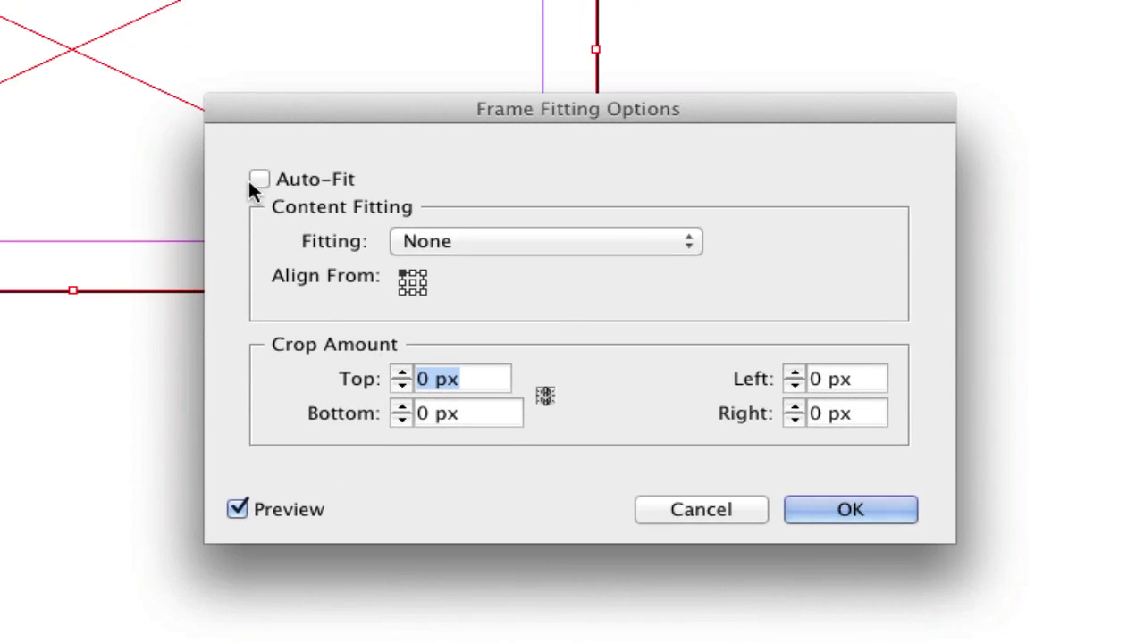
click(259, 178)
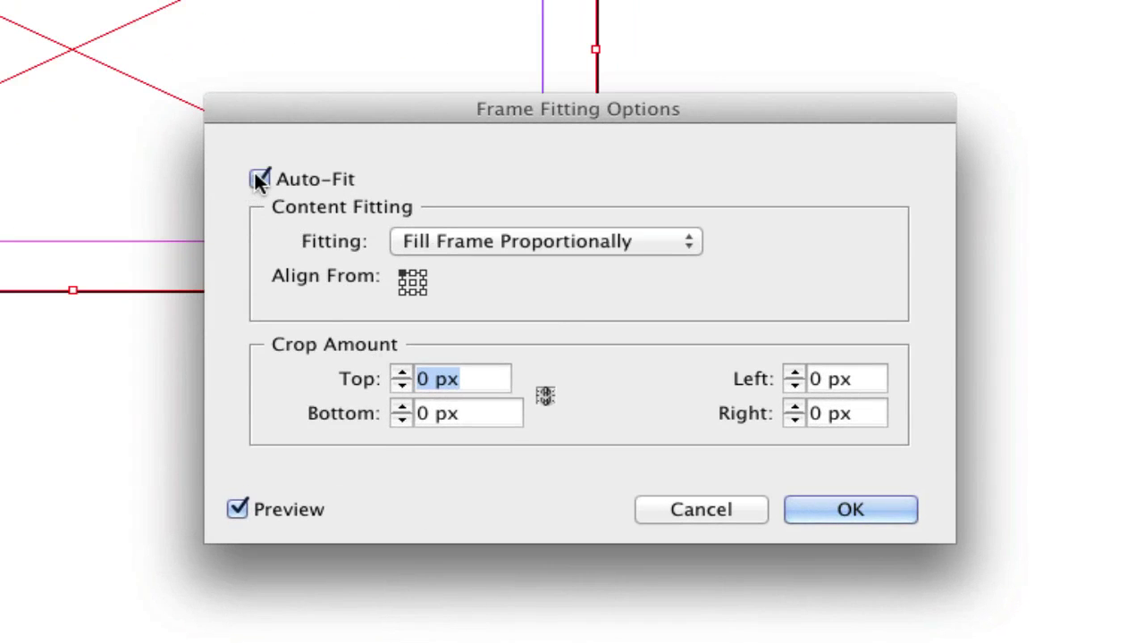
click(511, 242)
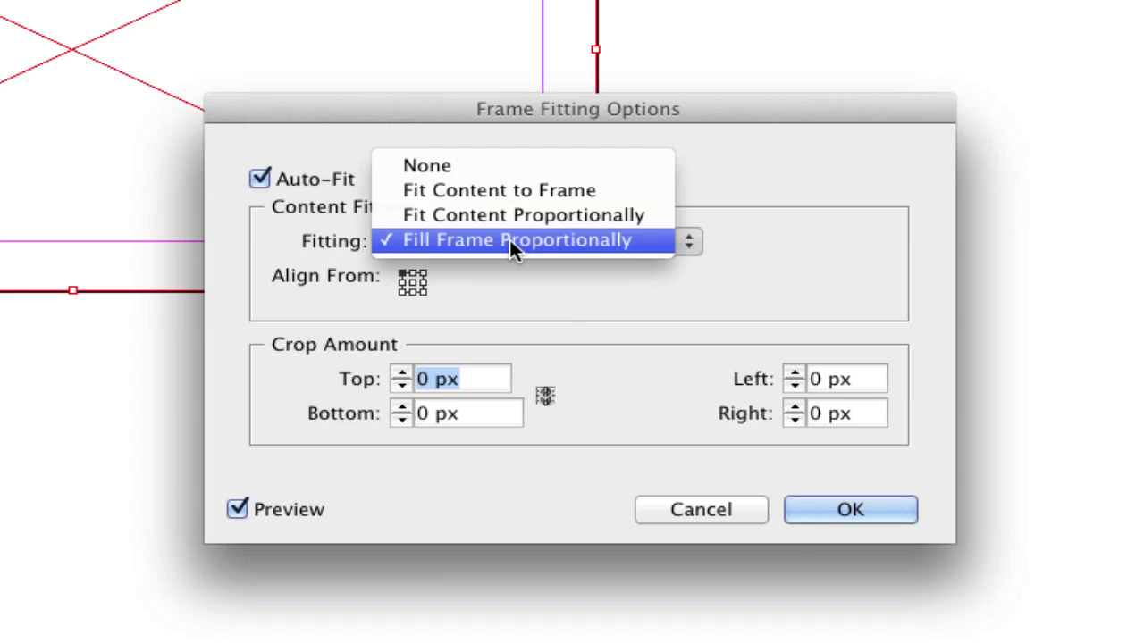
click(509, 239)
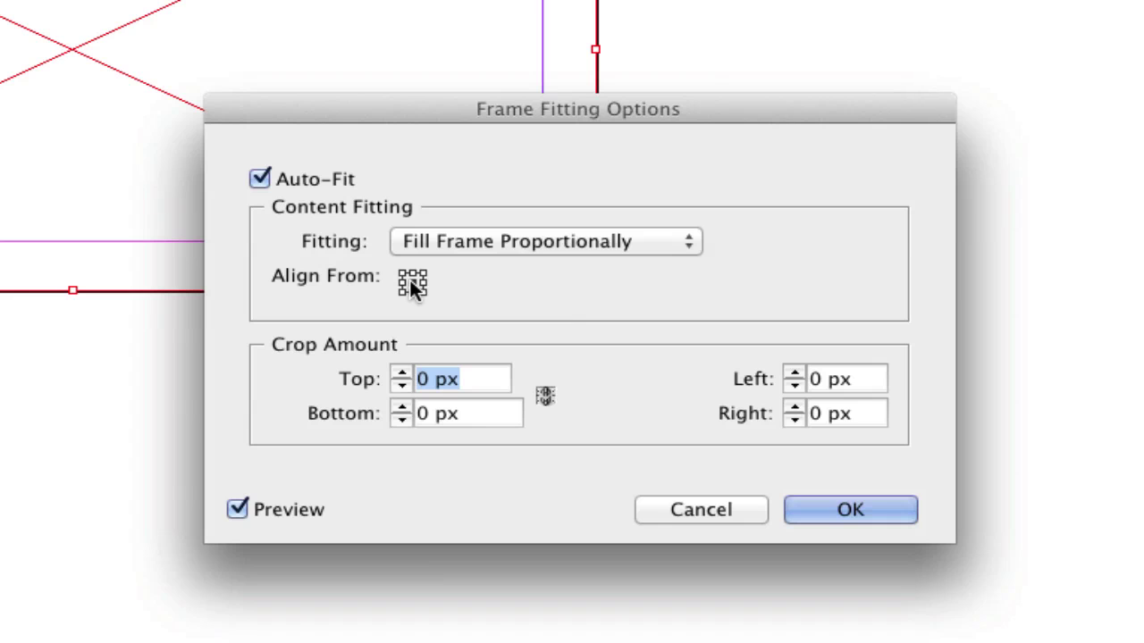
Step: Apply the fitting options and place the leopard photo into the page-2 frame
click(828, 507)
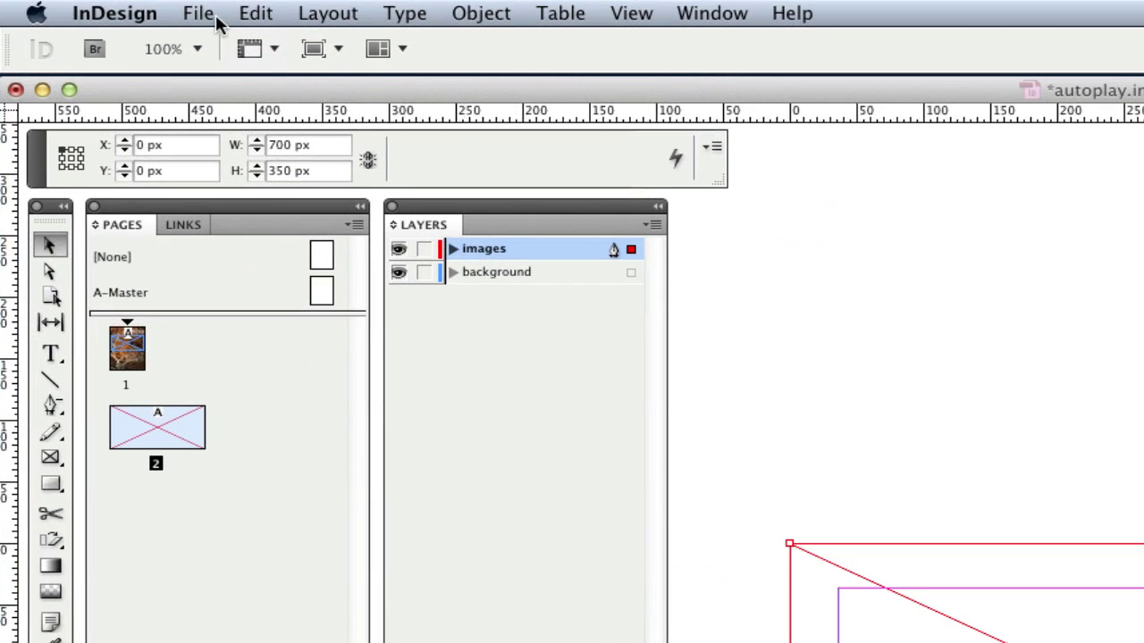
click(199, 13)
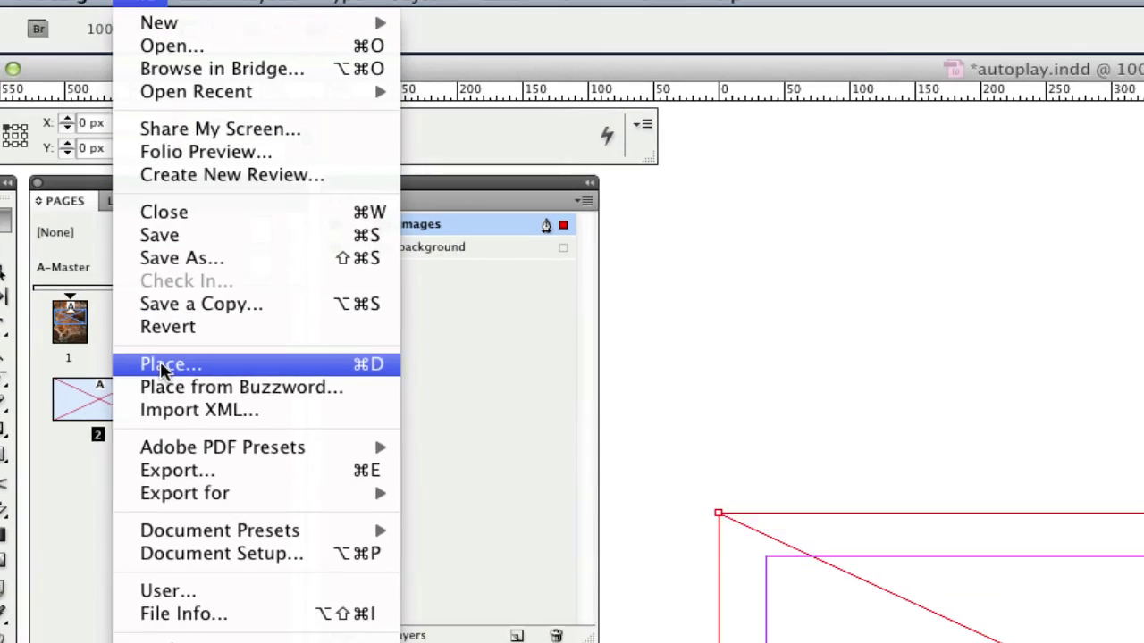
click(223, 391)
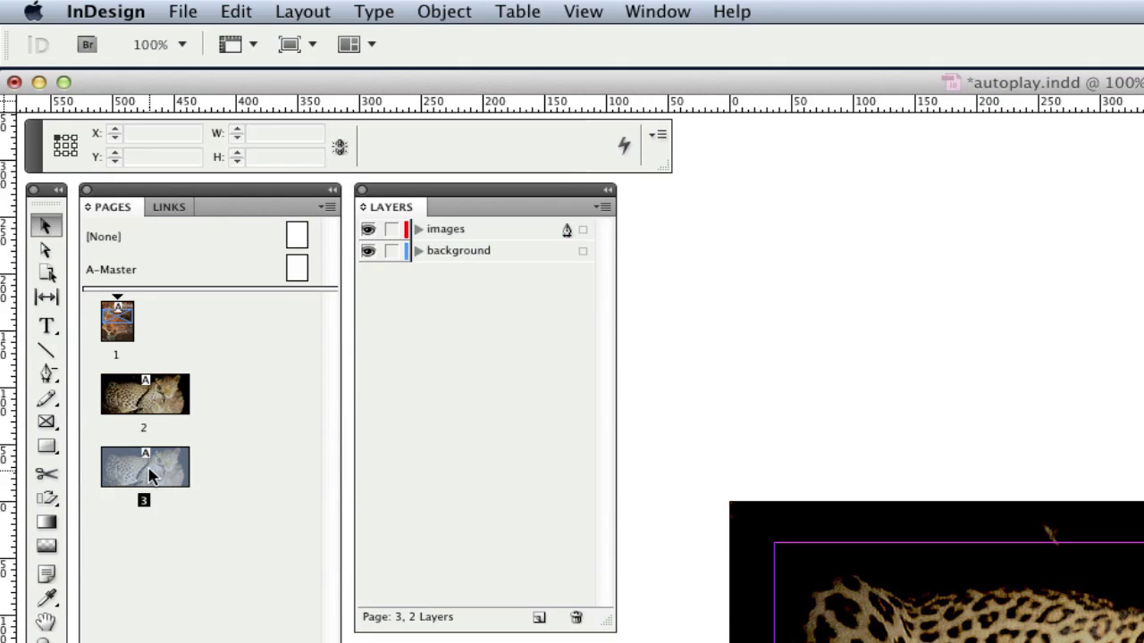
Step: Duplicate page 3 as page 4 and replace page 3's leopard with elephant.jpg
drag(148, 468, 199, 471)
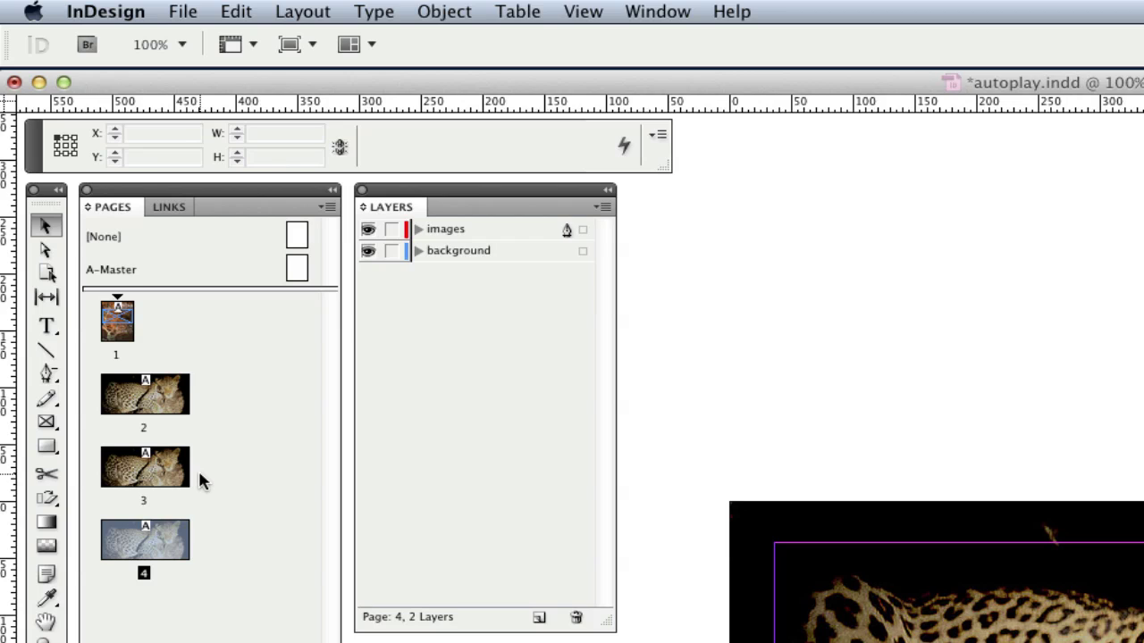
click(173, 471)
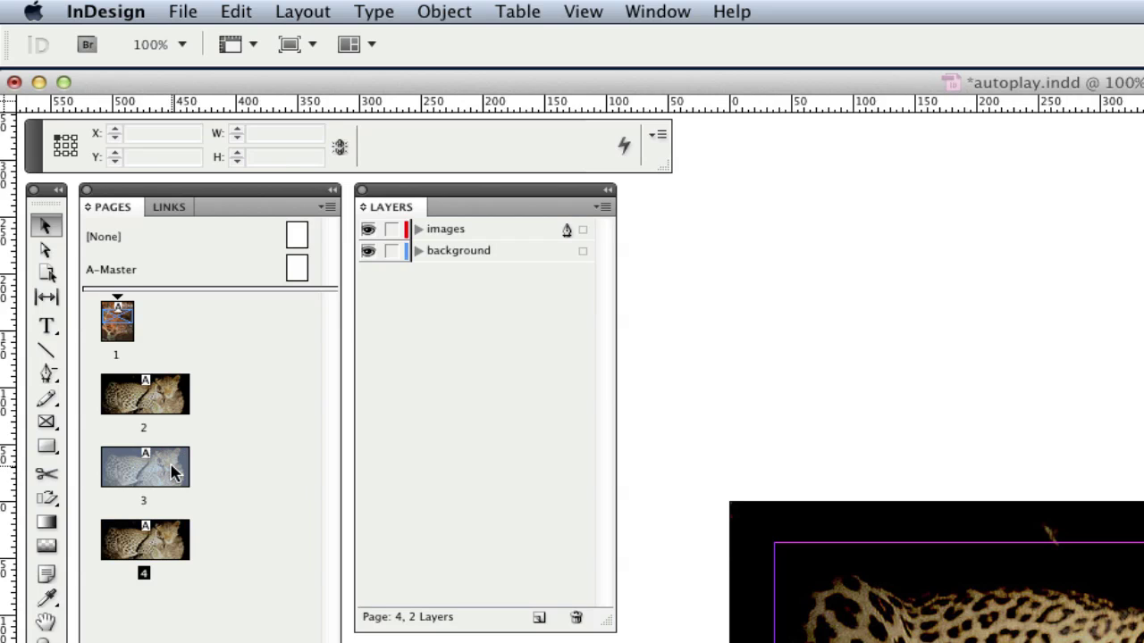
click(741, 601)
click(182, 10)
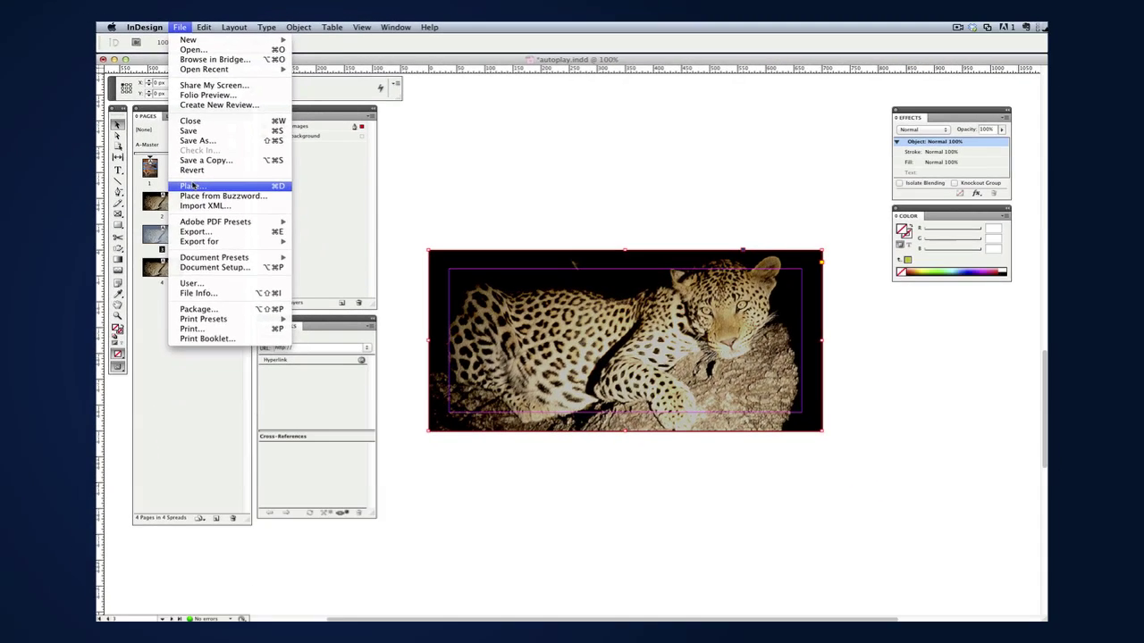
click(206, 343)
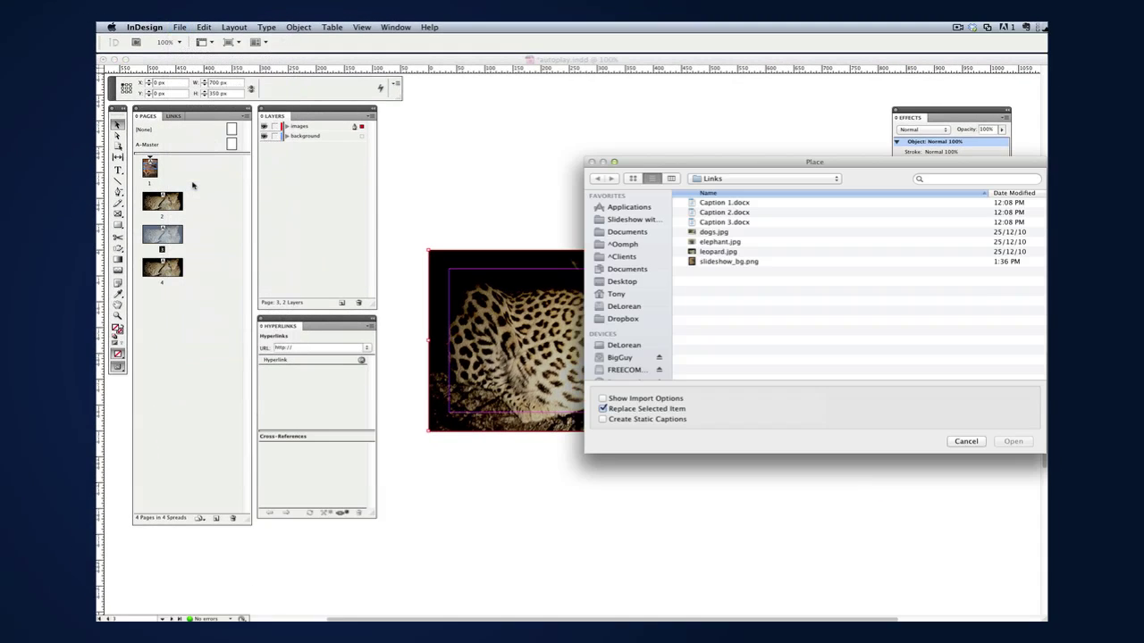
click(690, 243)
click(1012, 442)
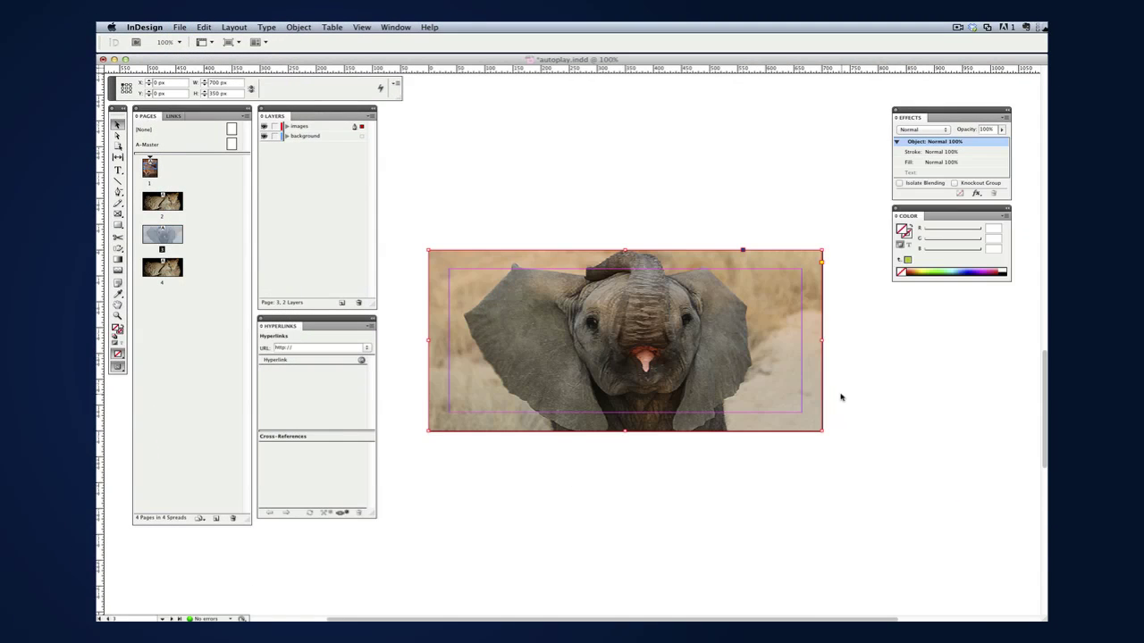
Step: Replace the leopard on page 4 with dogs.jpg
key(shift+Page_Down)
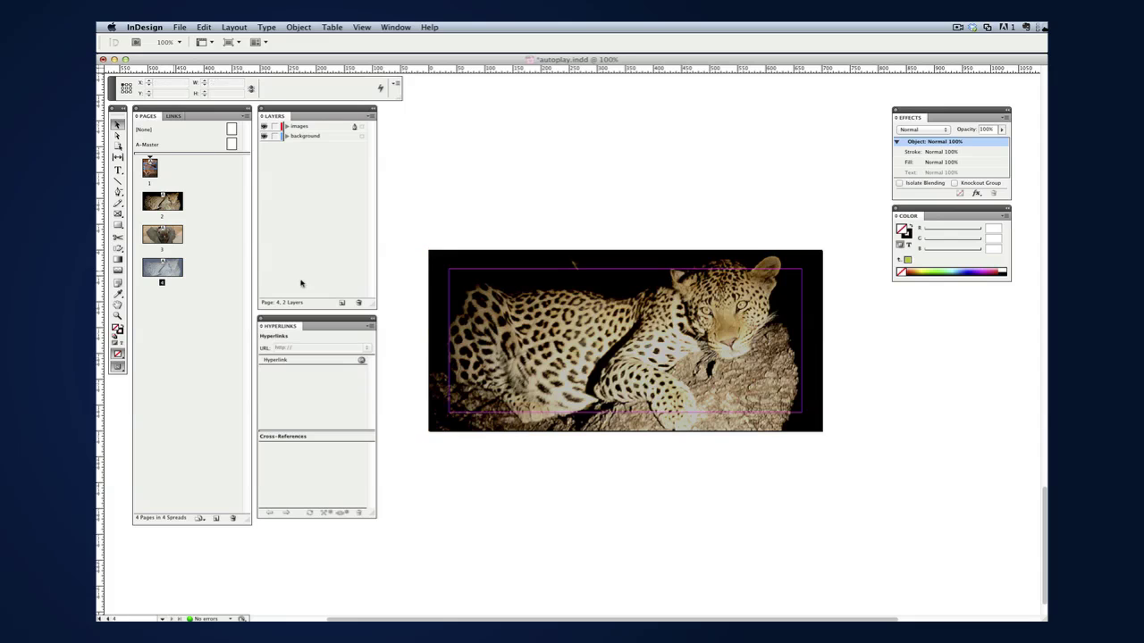
click(184, 26)
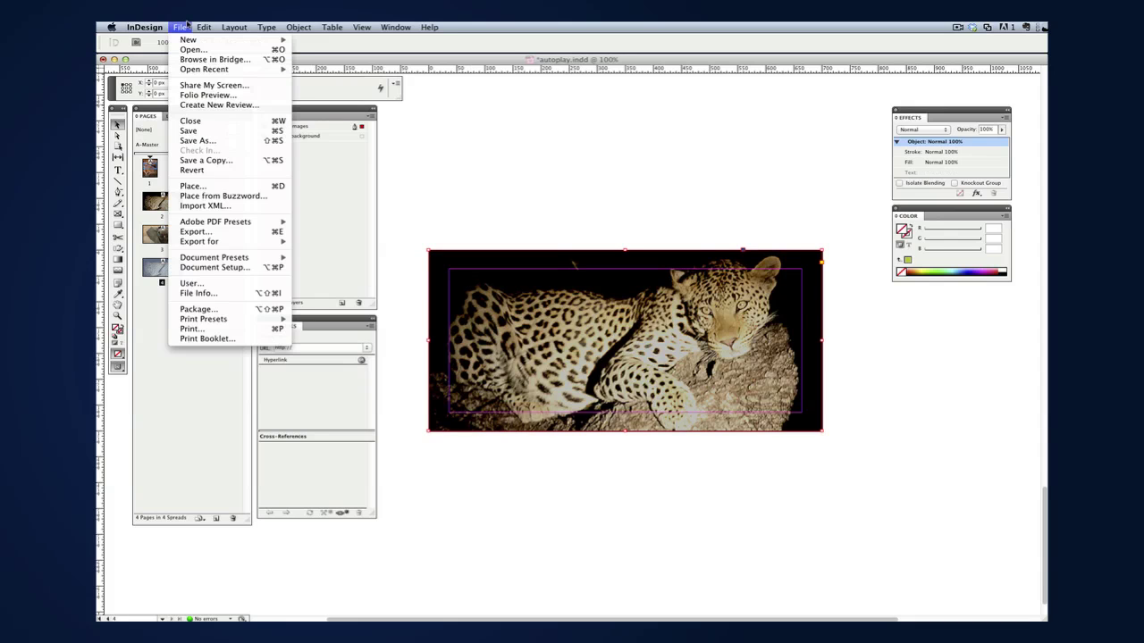
click(192, 187)
double_click(691, 235)
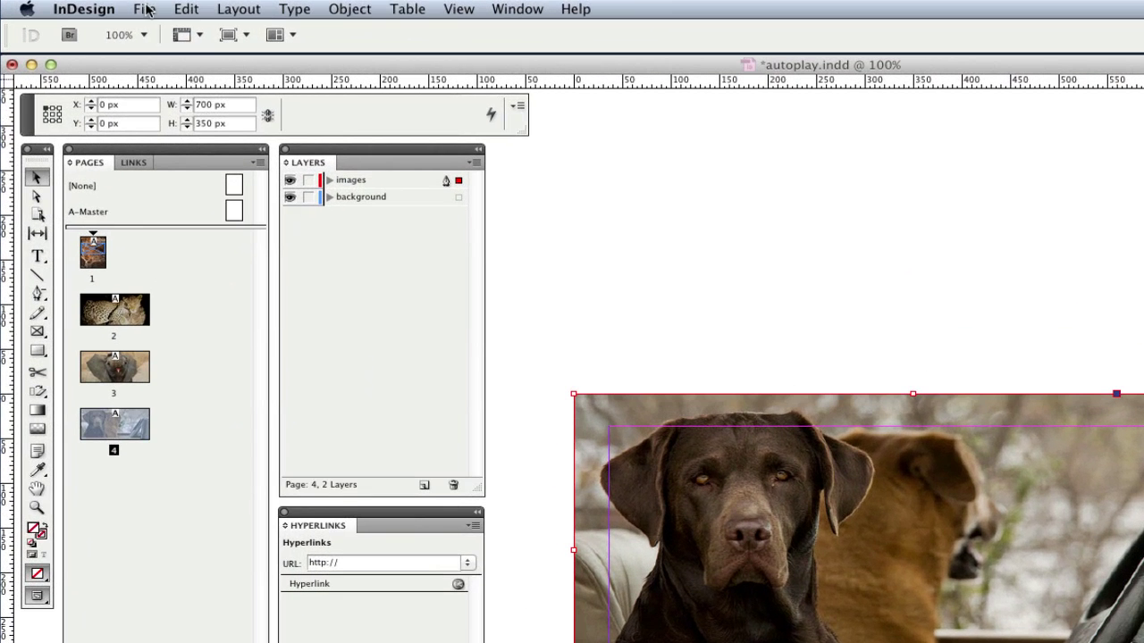
Step: Start a PDF export with a preset and create a new IPS1 folder as its destination
click(179, 26)
mouse_move(206, 352)
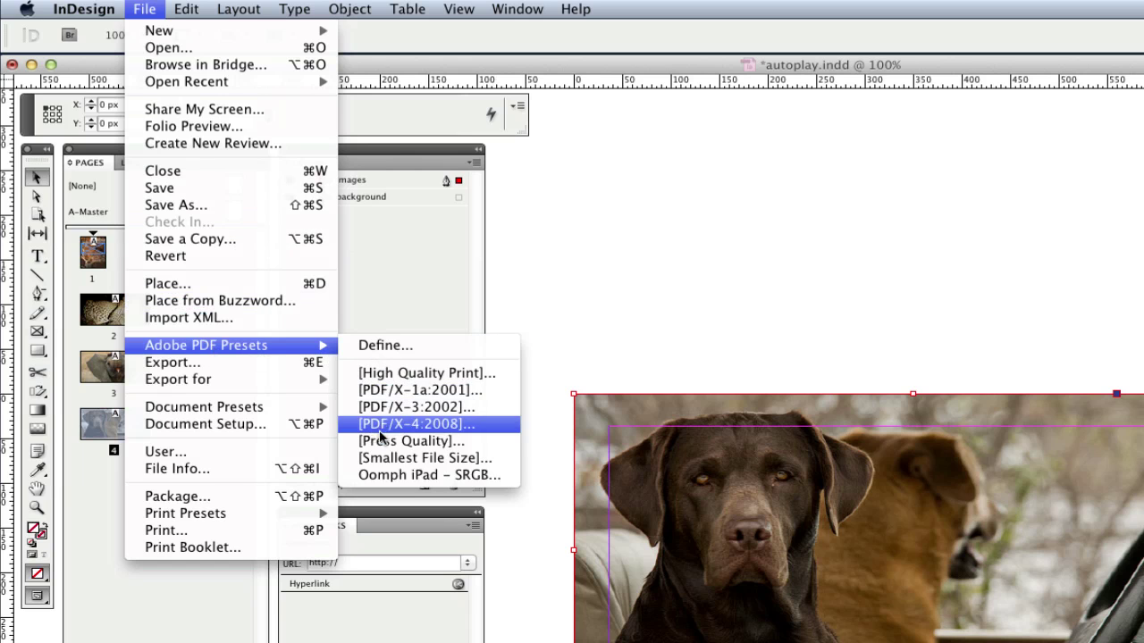
click(387, 476)
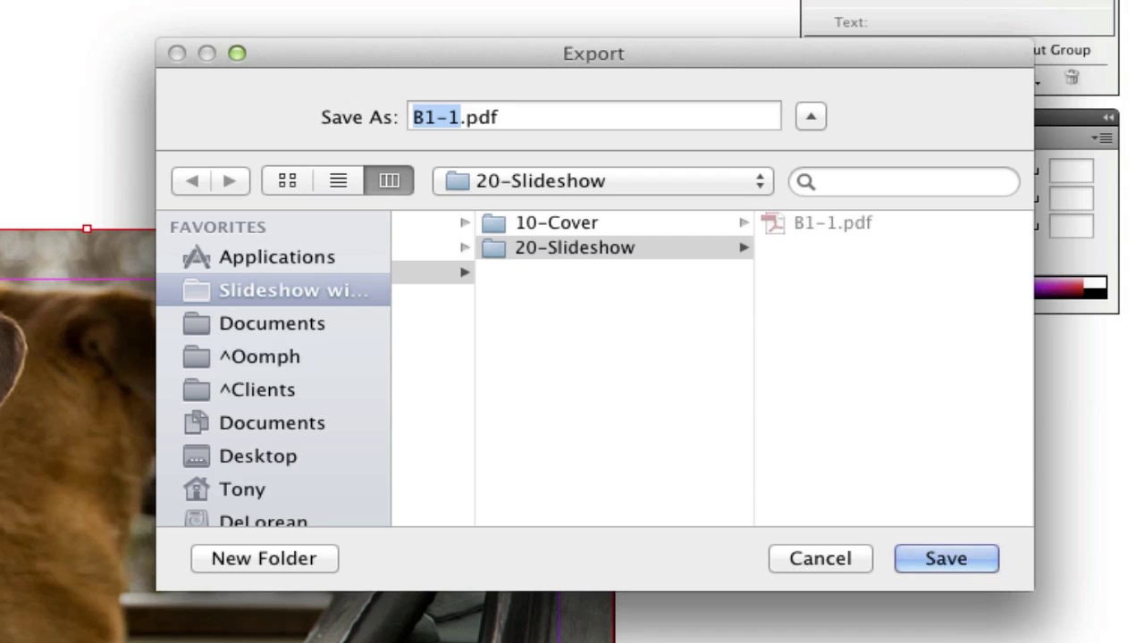
click(268, 555)
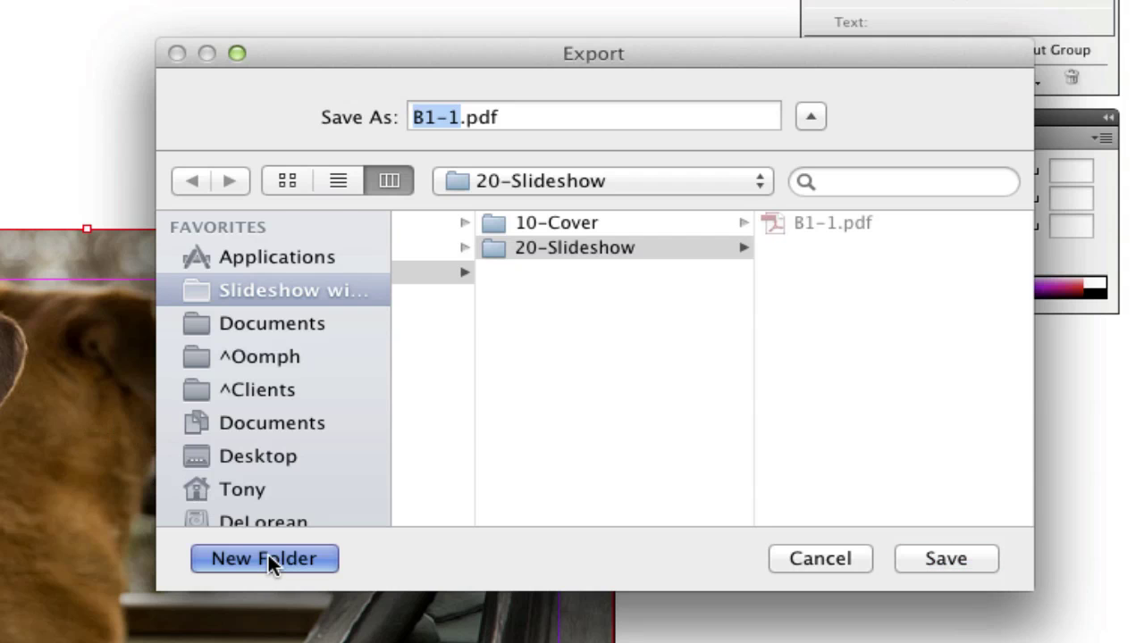
text(IPS1)
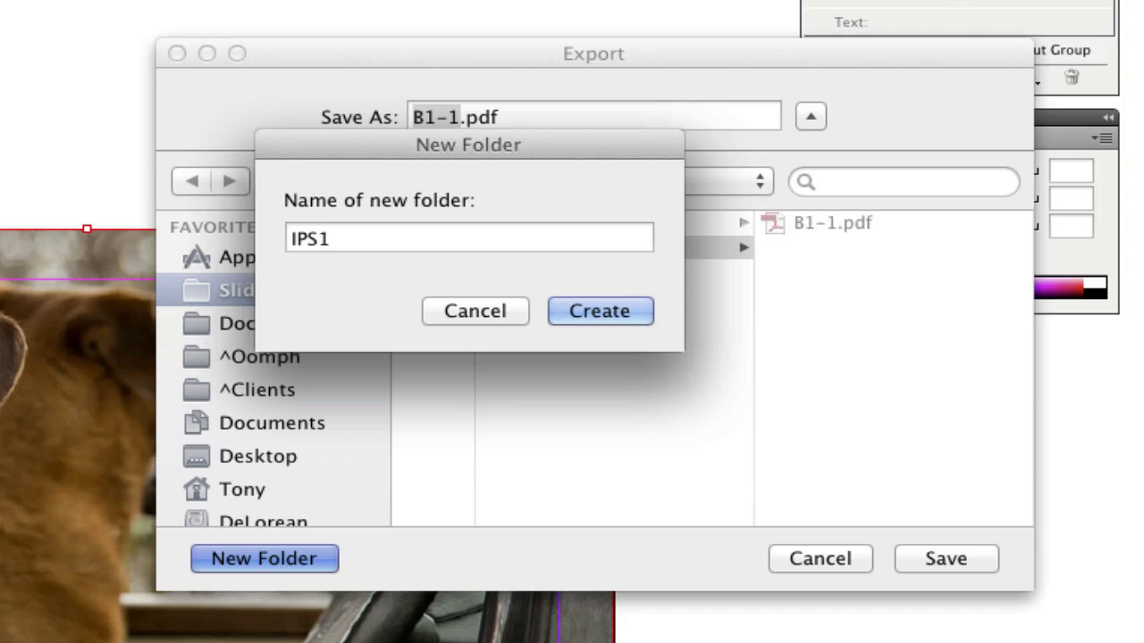
click(598, 310)
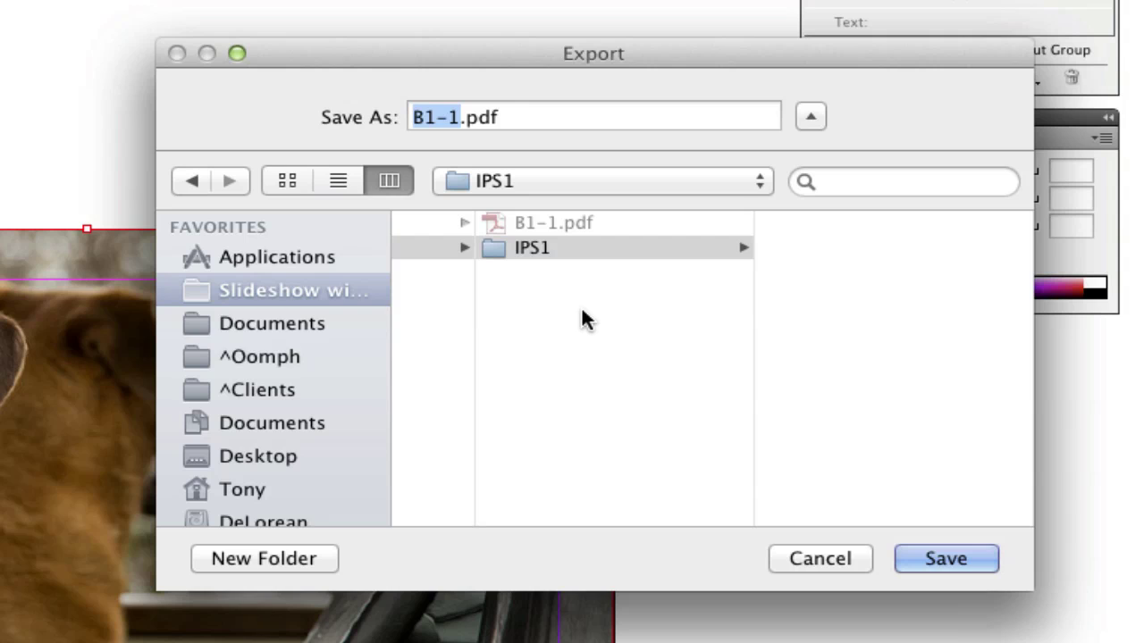
Step: Rename the export file from B1-1.pdf to S1-1.pdf
click(424, 122)
drag(418, 119, 402, 117)
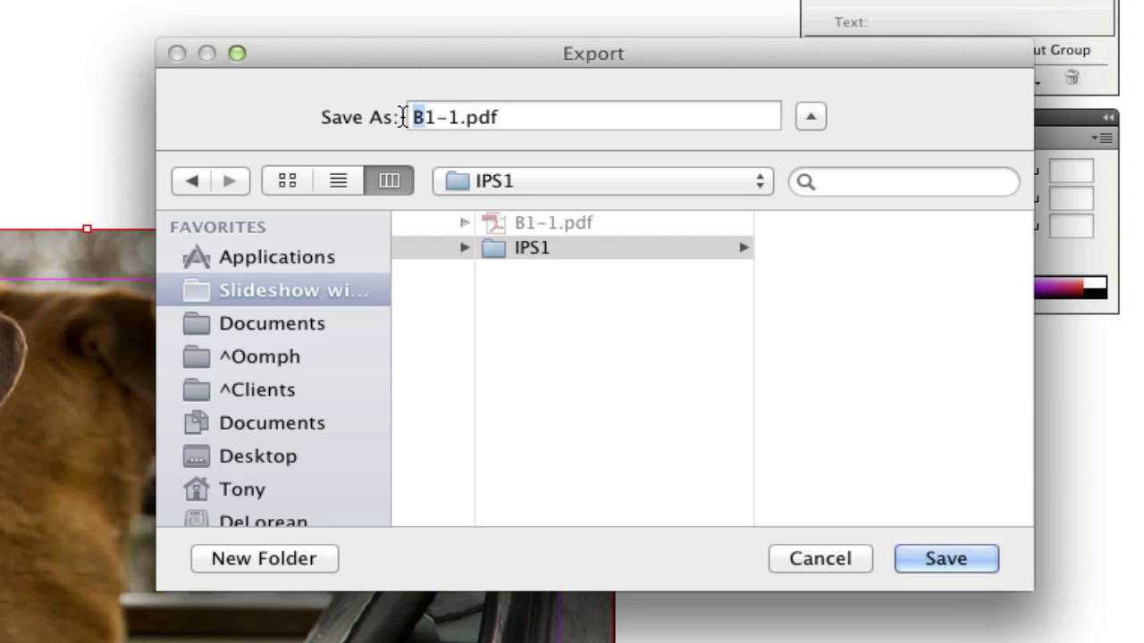
text(S)
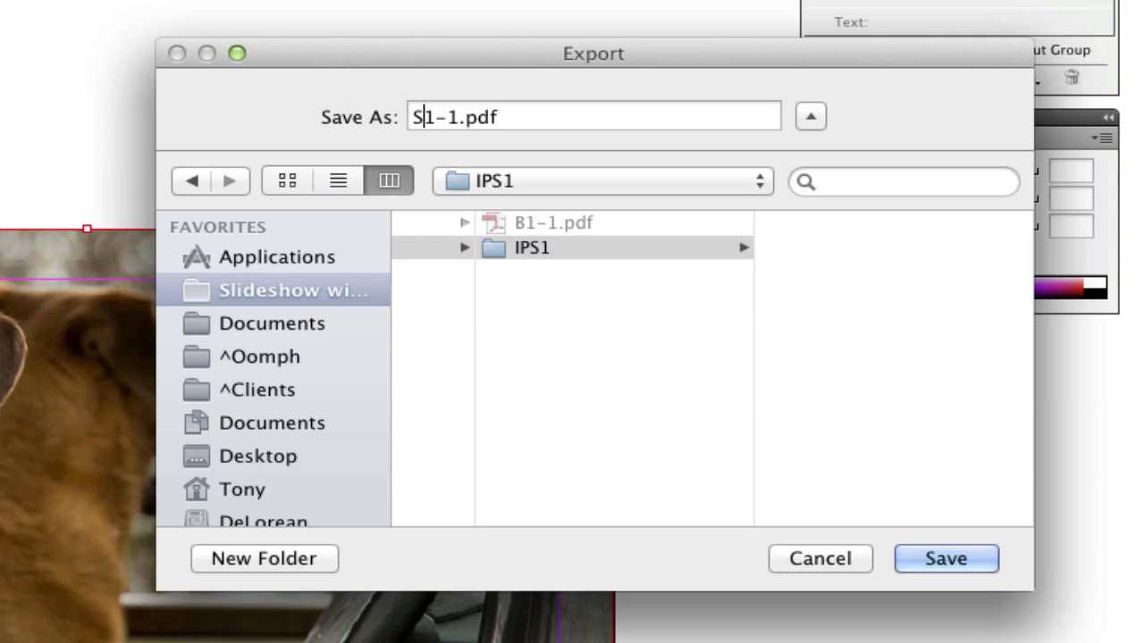
Step: Save S1-1.pdf into IPS1 and export page range 2-4 with the Oomph iPad - SRGB preset
click(946, 555)
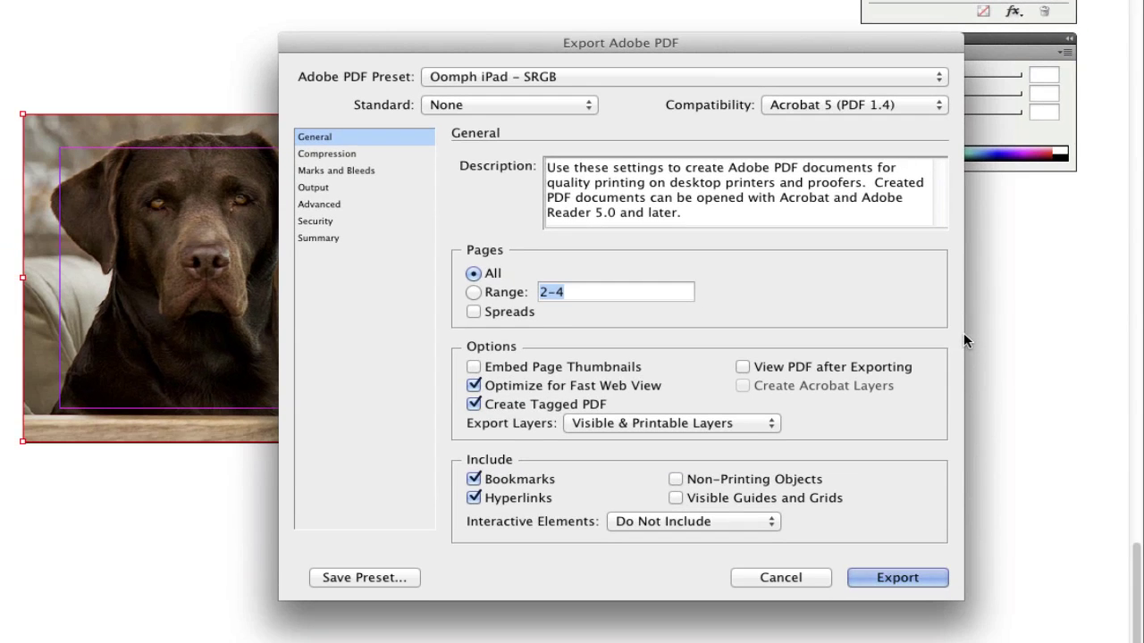
click(473, 293)
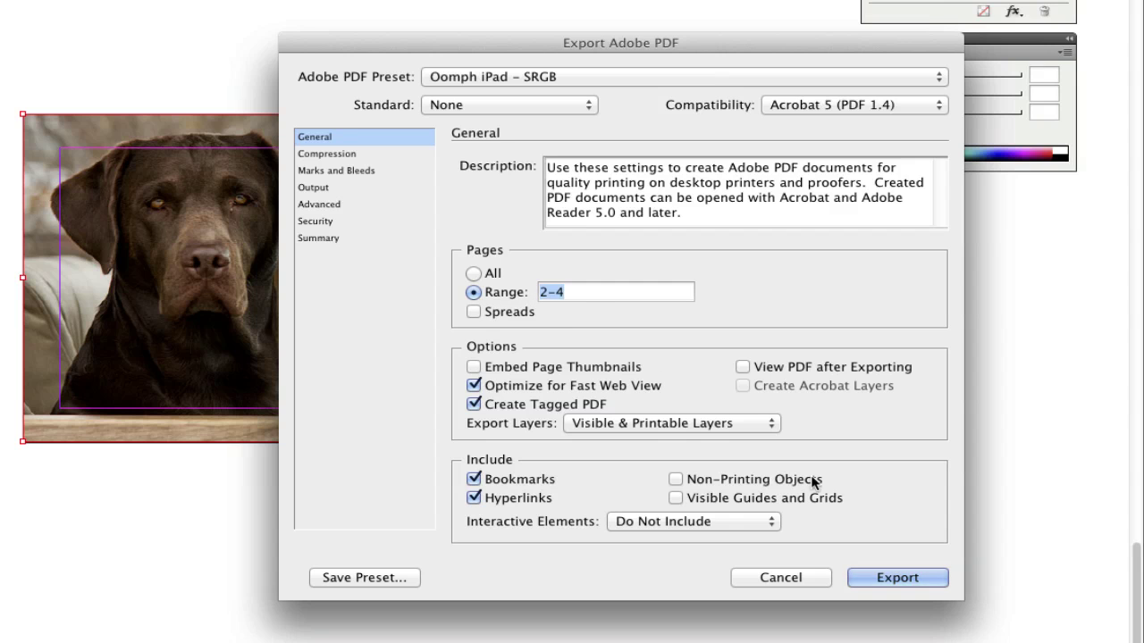
click(885, 577)
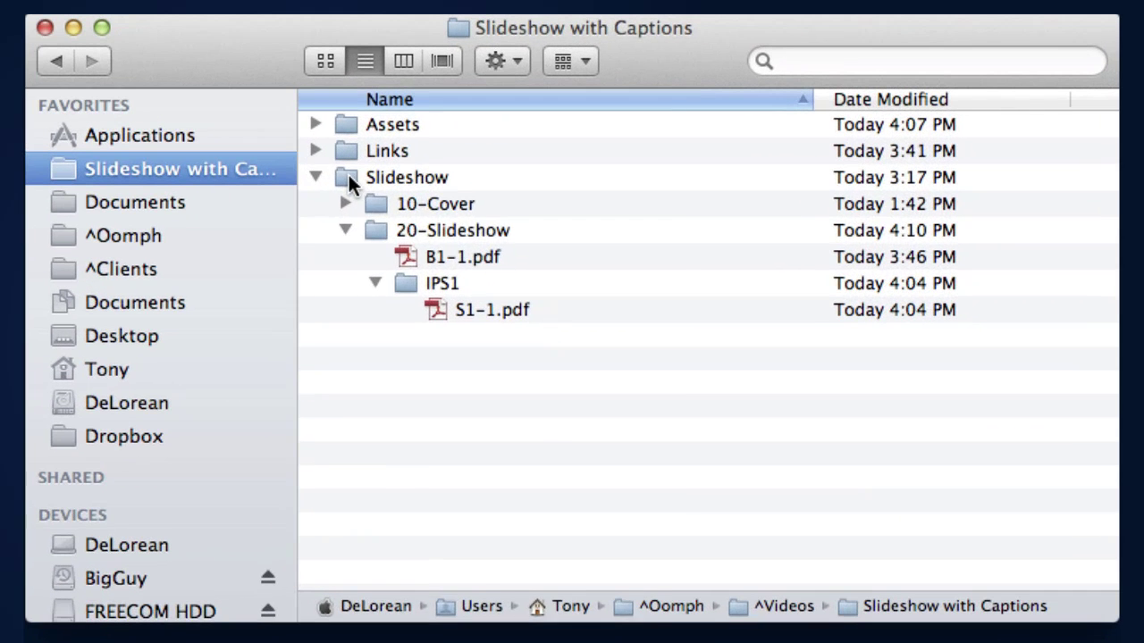
Step: Compress the Slideshow folder to Slideshow.zip and copy the zip into Documents
right_click(750, 139)
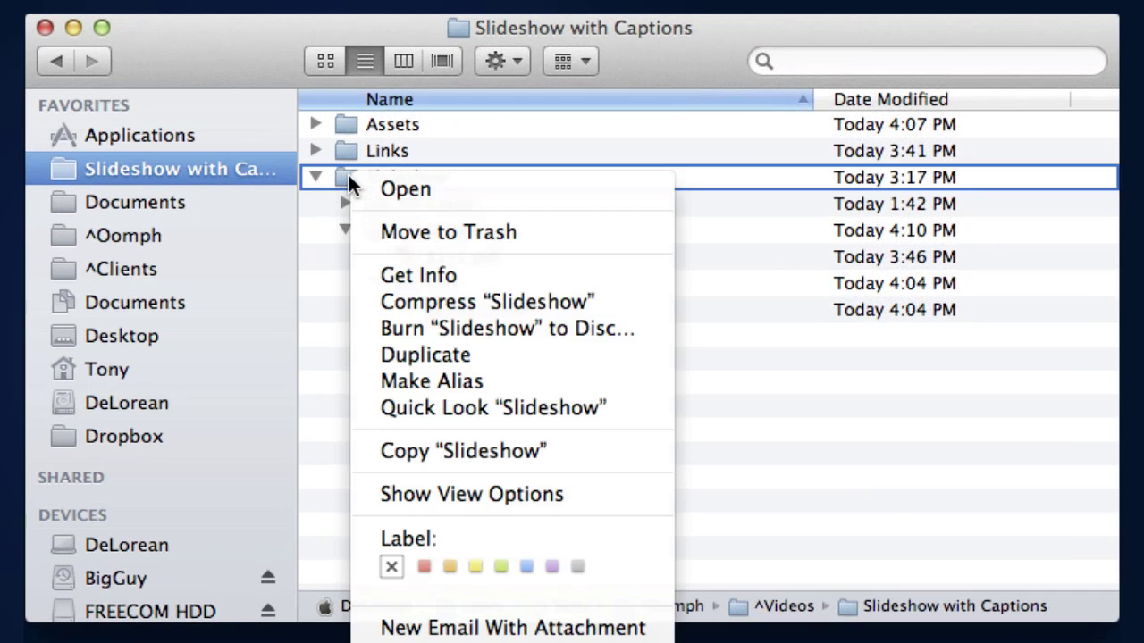
click(394, 304)
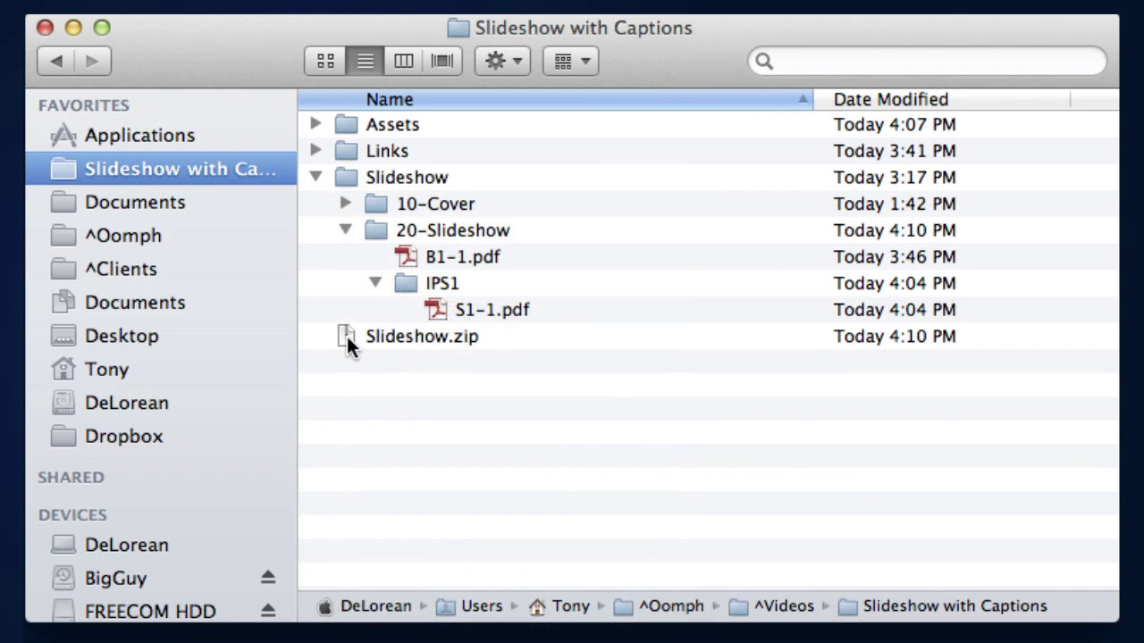
drag(346, 336, 420, 451)
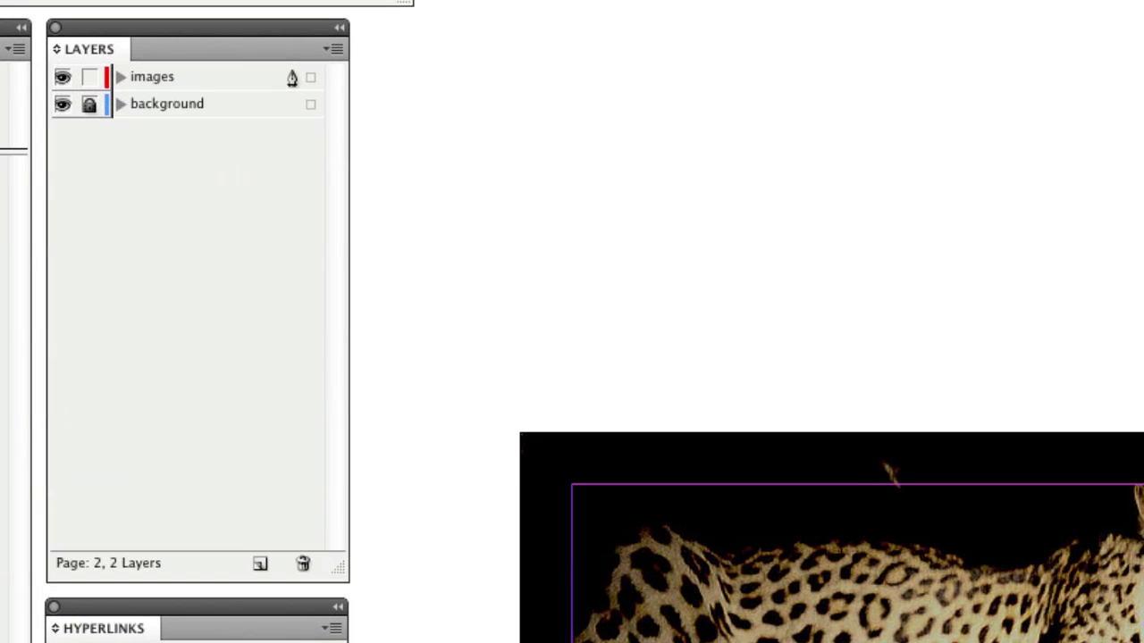
Step: Add a new layer and name it captionbg
click(260, 564)
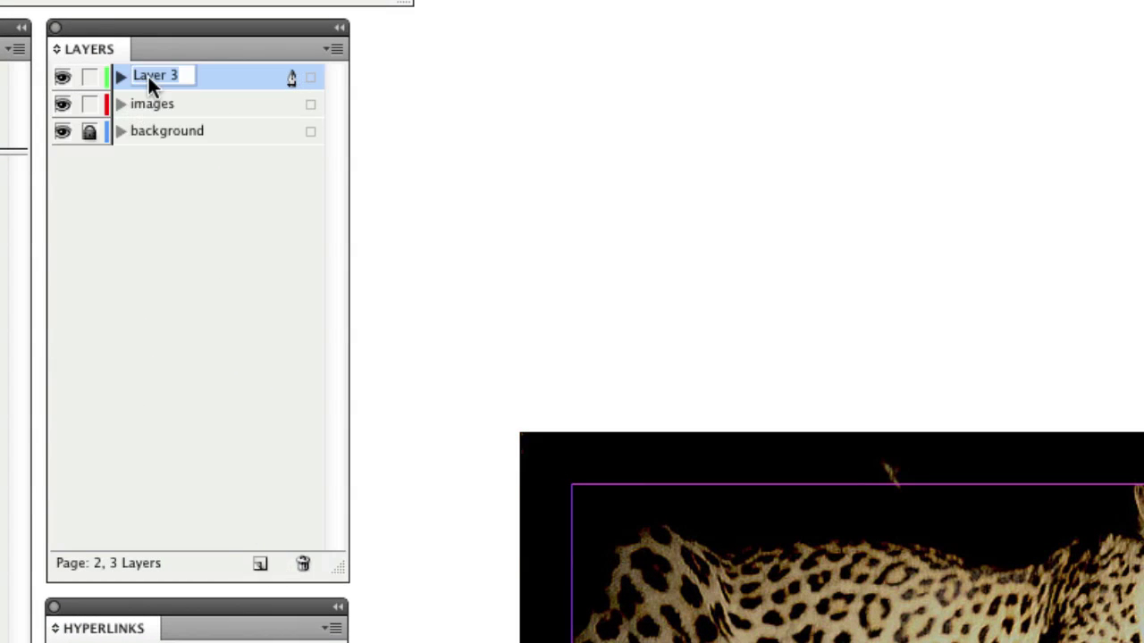
text(d)
text(aptionbg)
key(Return)
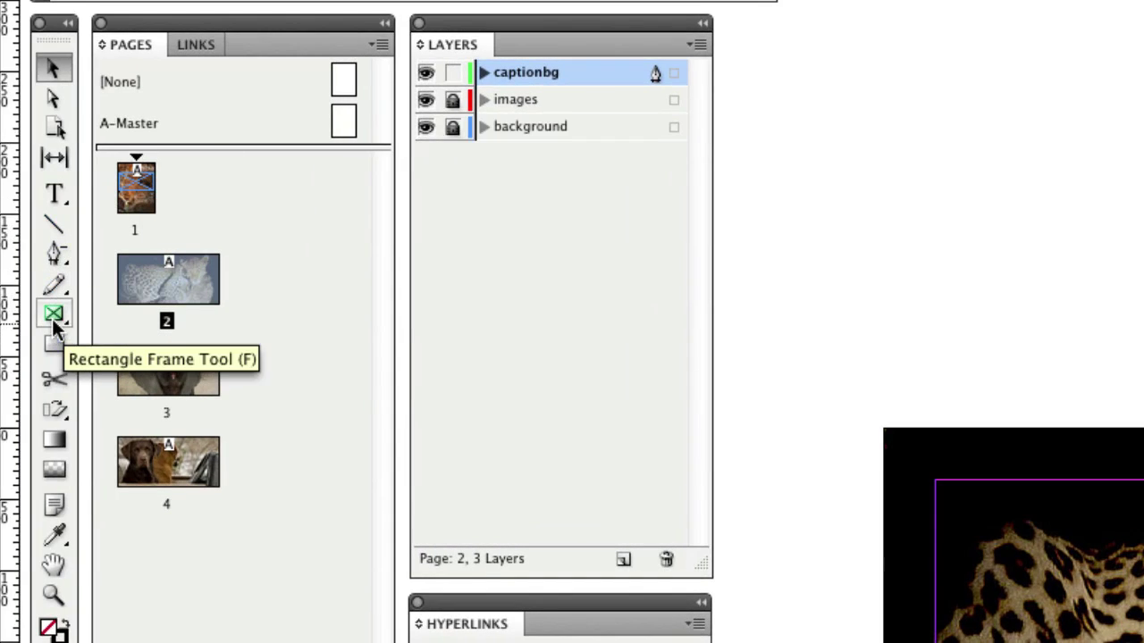
Step: Draw a black-filled rectangle frame over the leopard image and open its Object opacity settings
click(53, 317)
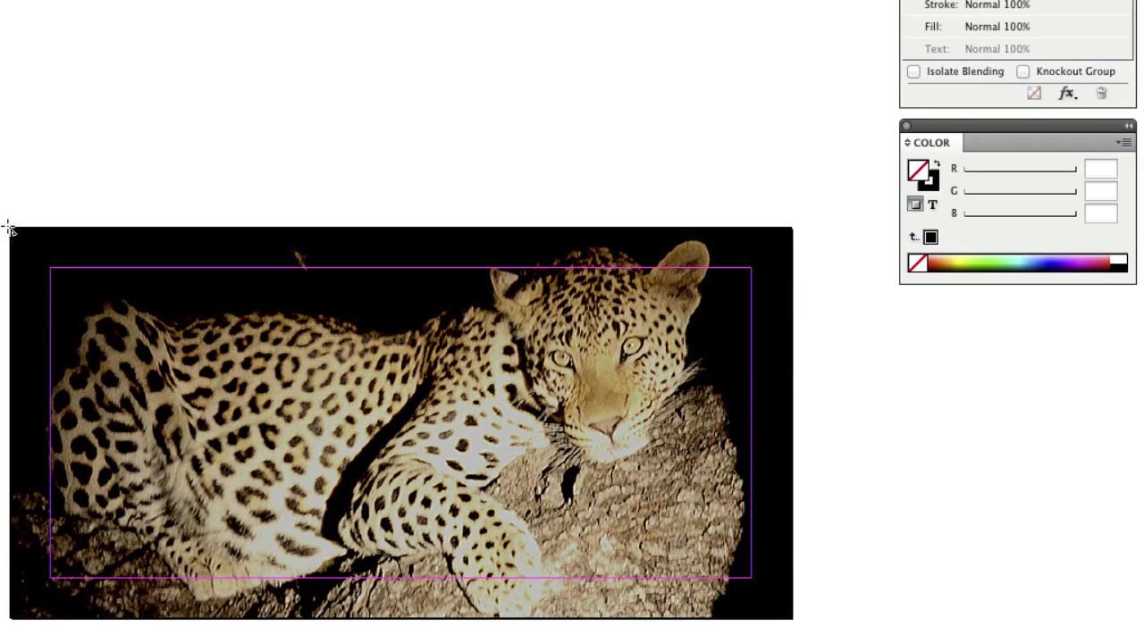
drag(9, 230, 791, 621)
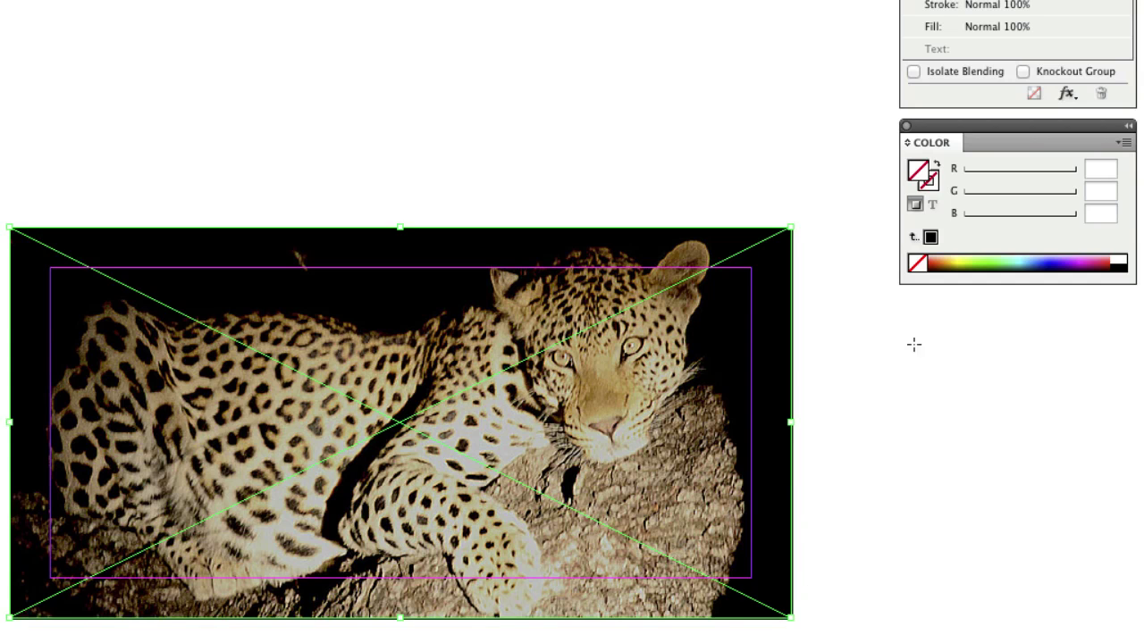
click(1120, 261)
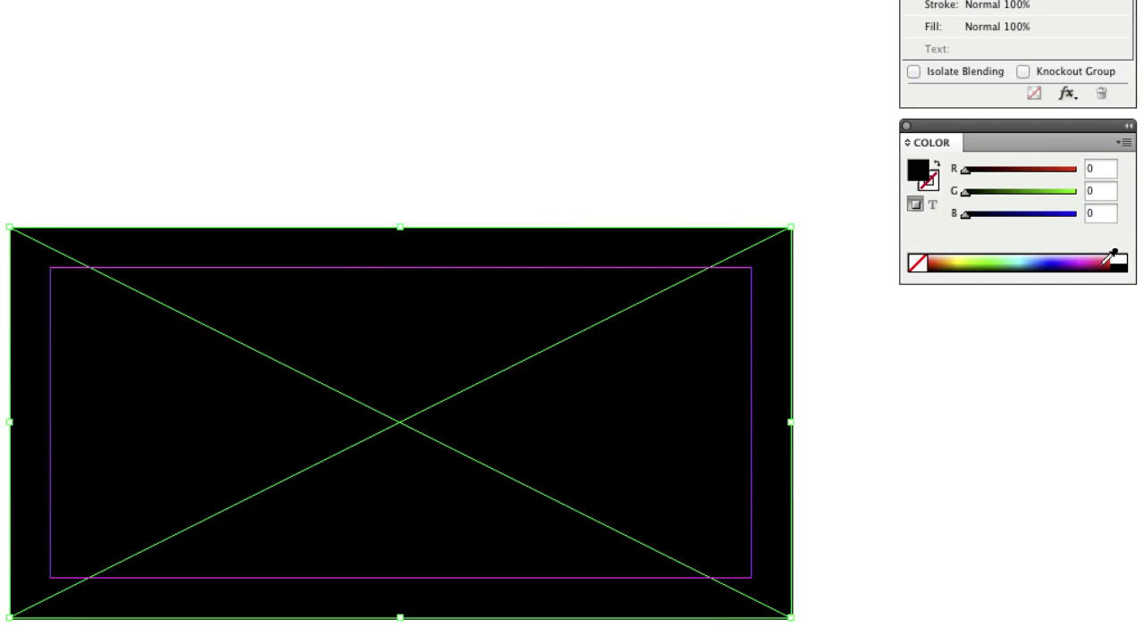
double_click(964, 87)
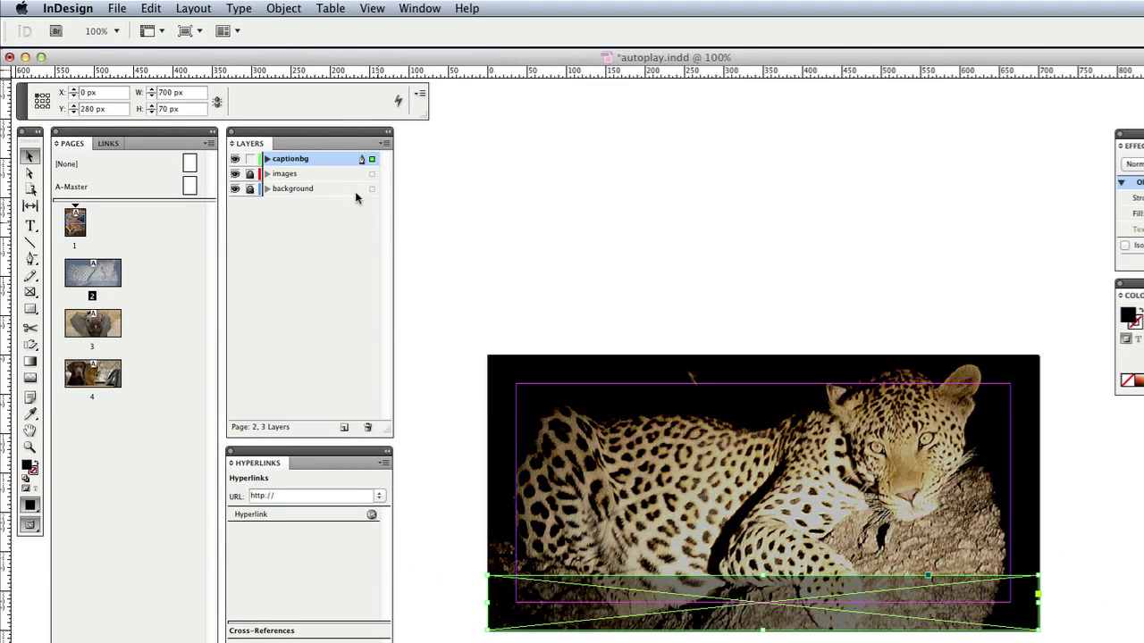
Step: Copy the caption bar and Paste in Place onto page 3 (elephant) and page 4 (dogs)
click(143, 8)
click(166, 82)
click(108, 331)
double_click(108, 330)
click(151, 8)
click(183, 141)
double_click(105, 380)
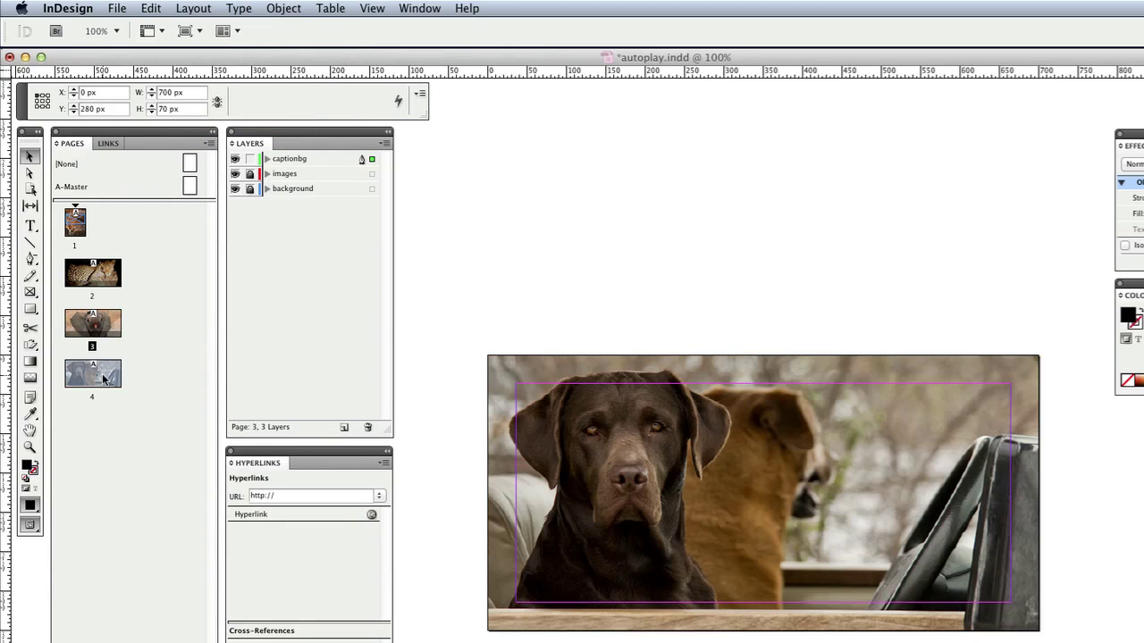
click(151, 8)
click(173, 139)
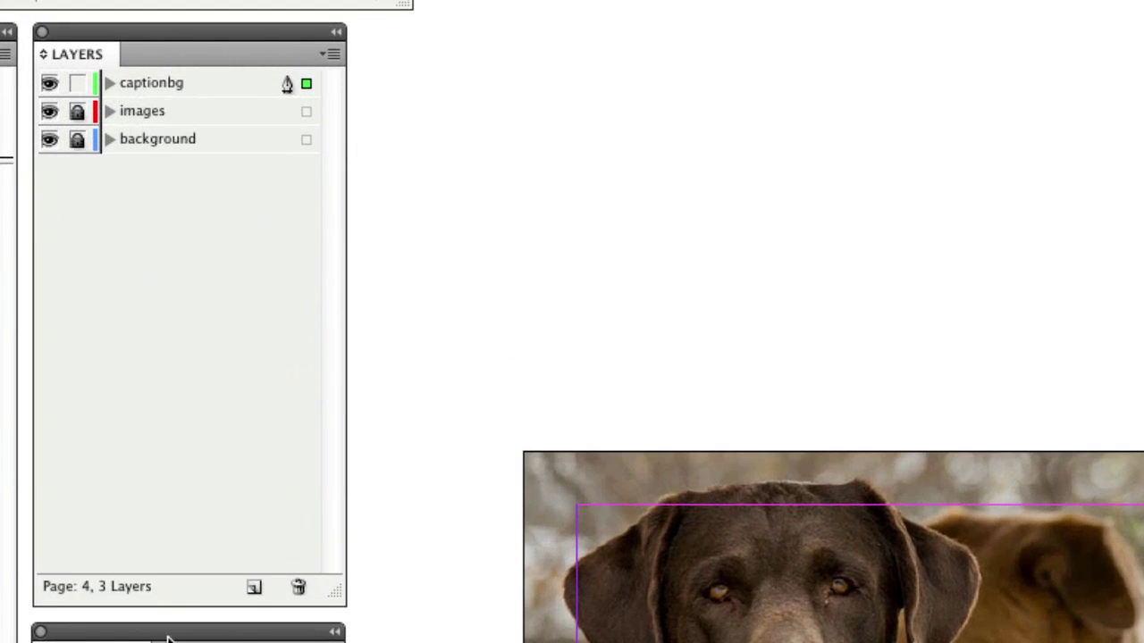
Step: Add a new layer named captiontext and lock the captionbg layer
click(252, 588)
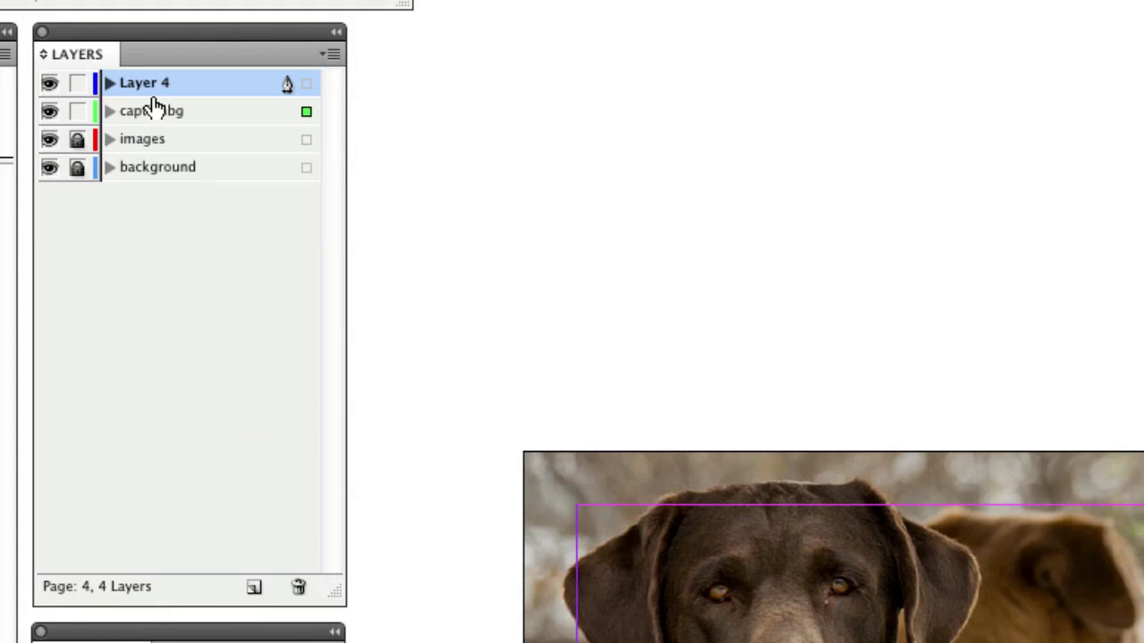
text(cap)
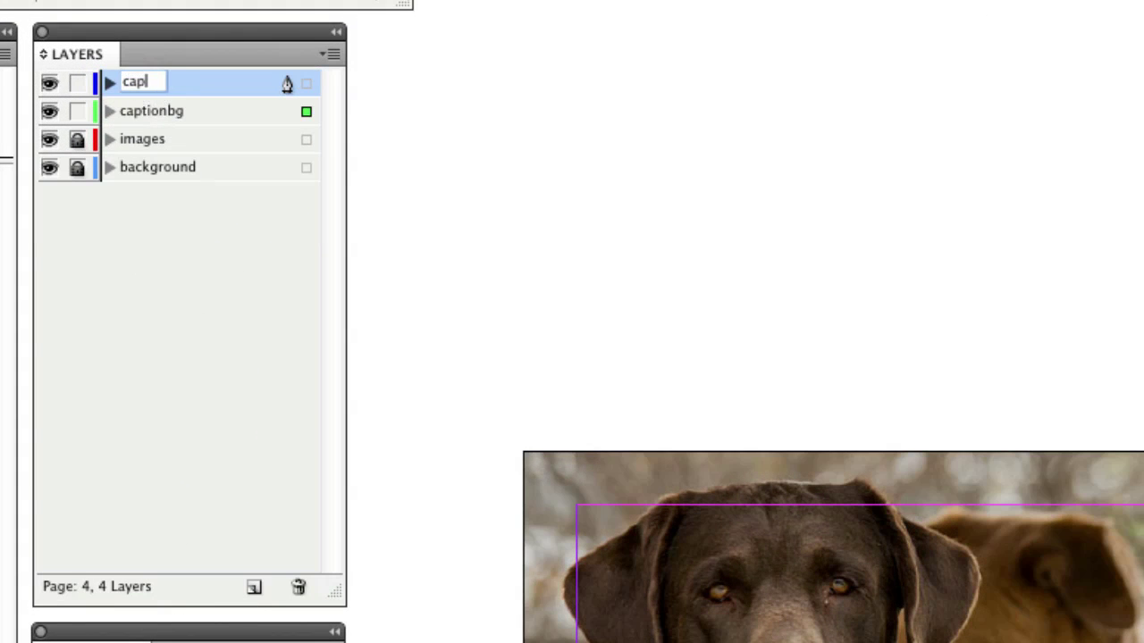
text(tiontext)
key(Return)
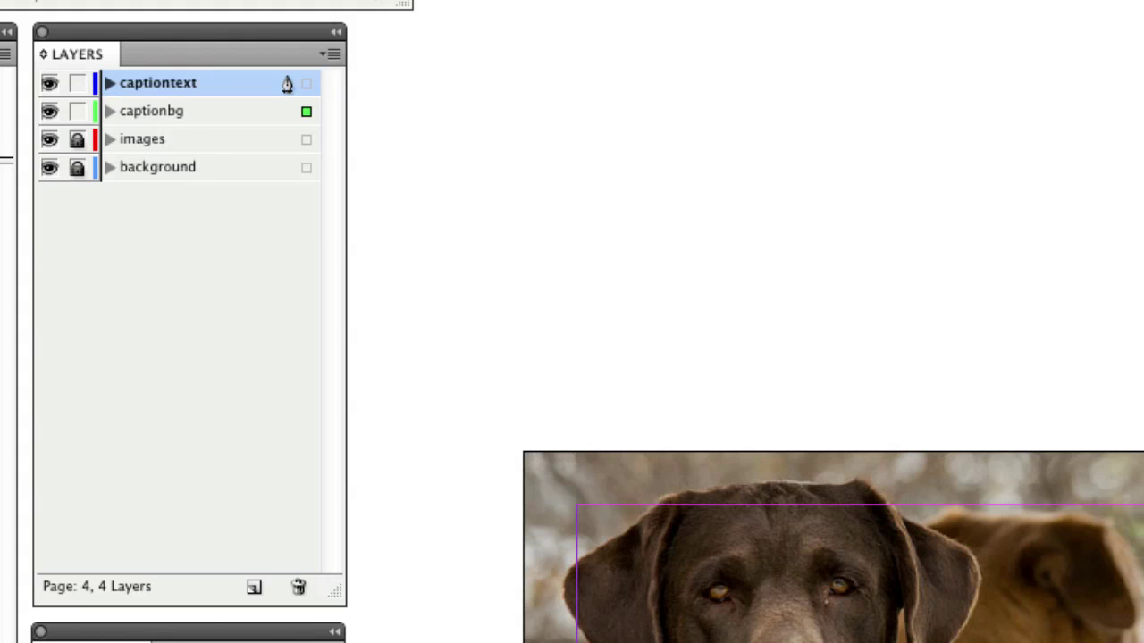
click(79, 110)
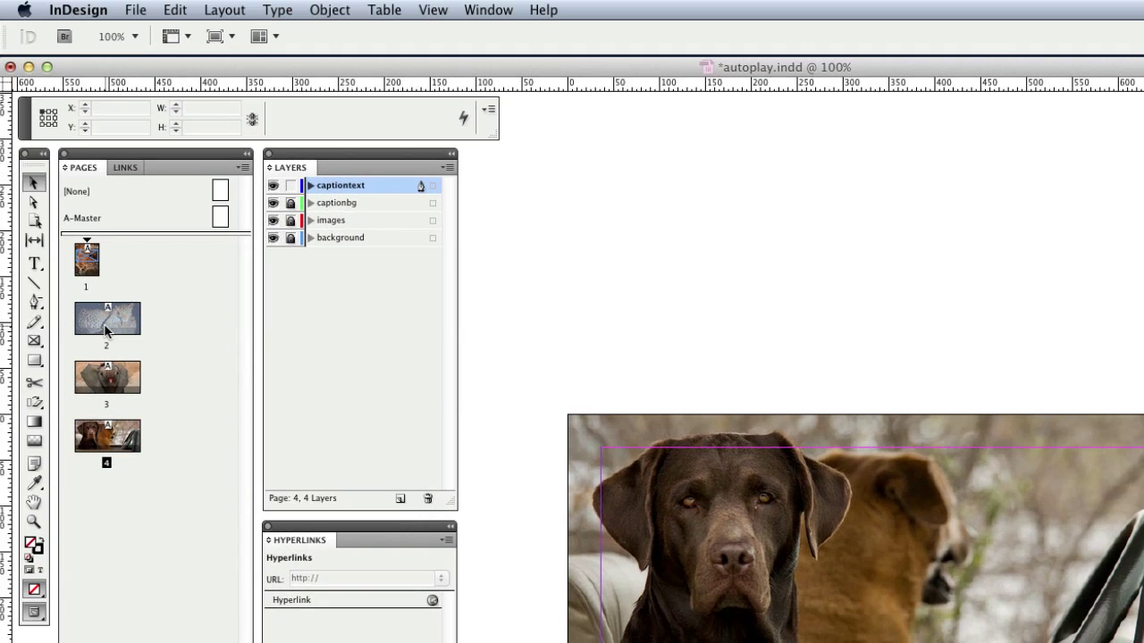
Step: Place the three caption Word documents as text frames on the leopard, elephant and dogs pages
double_click(105, 331)
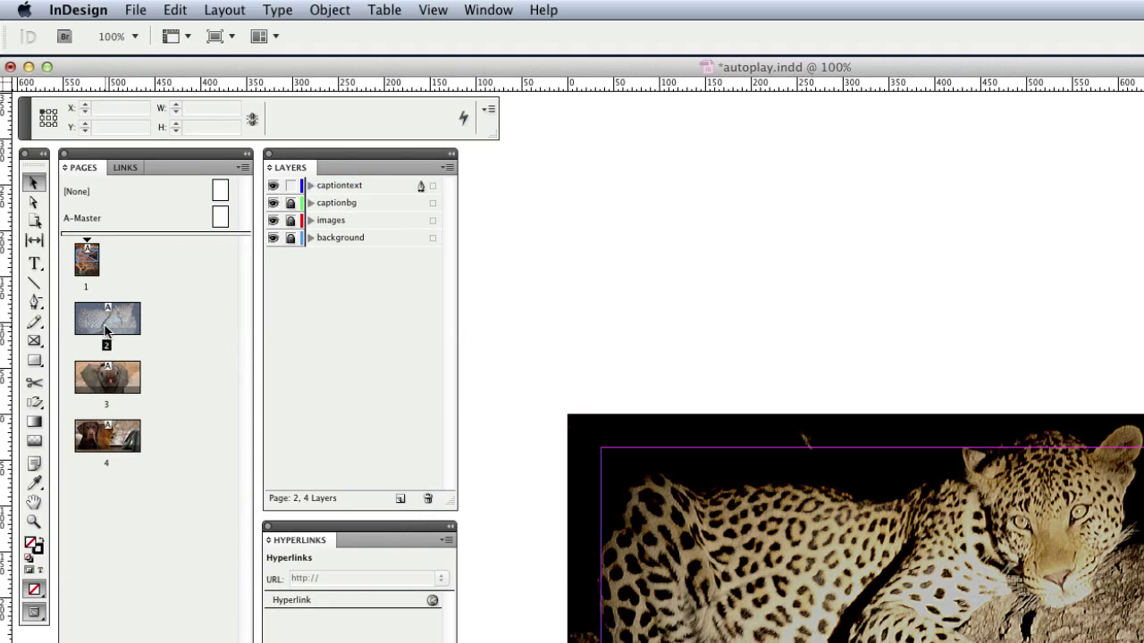
click(134, 10)
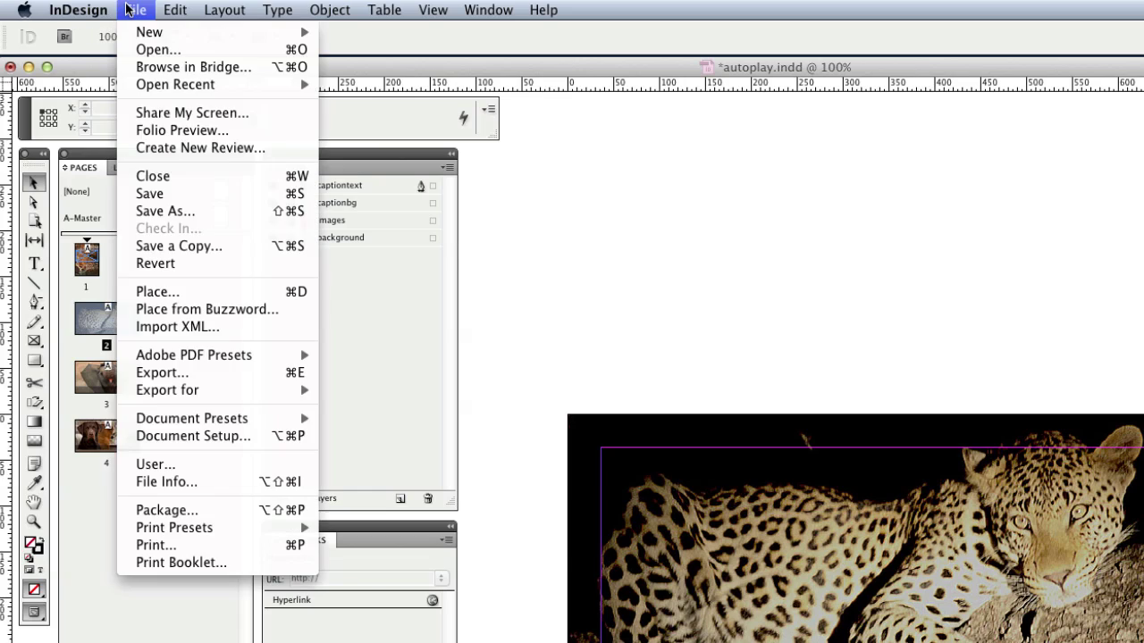
click(158, 292)
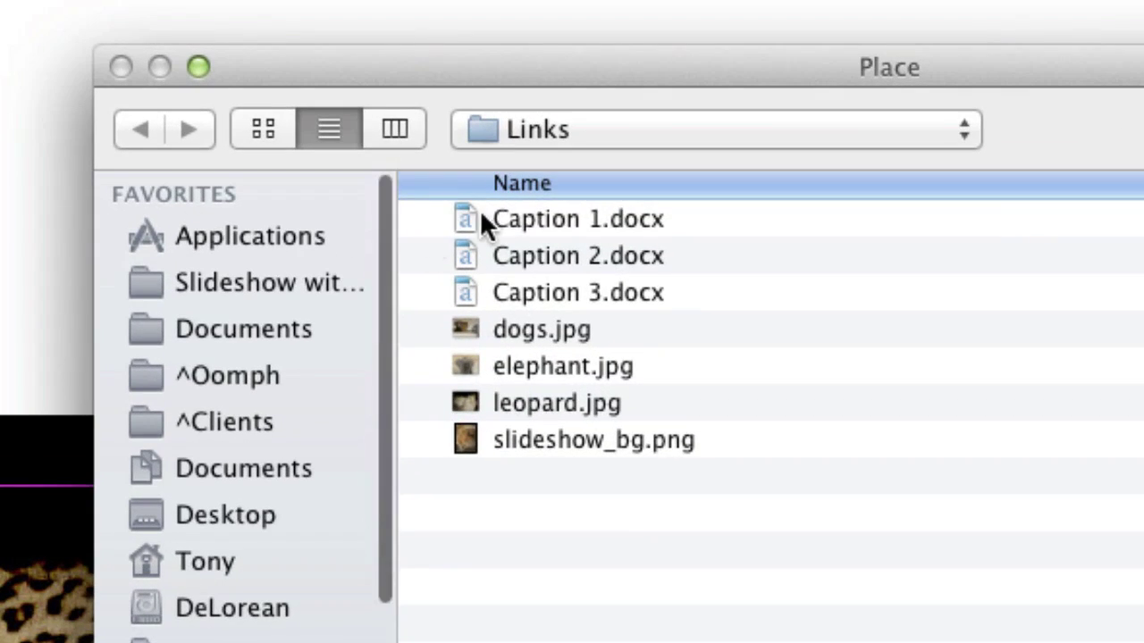
drag(480, 219, 482, 289)
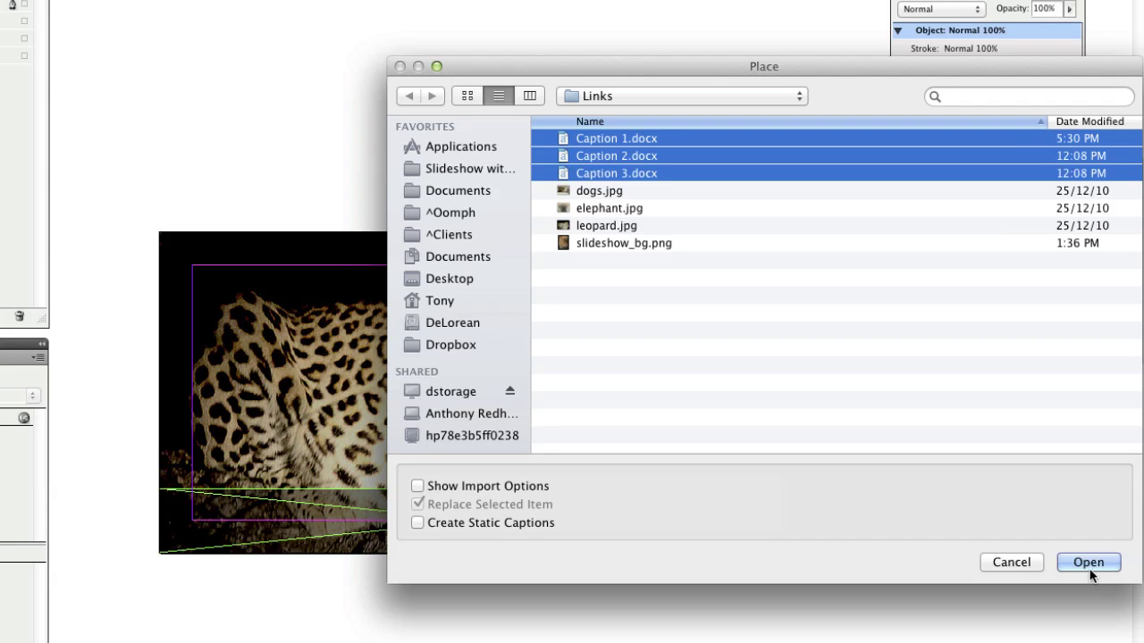
click(1087, 562)
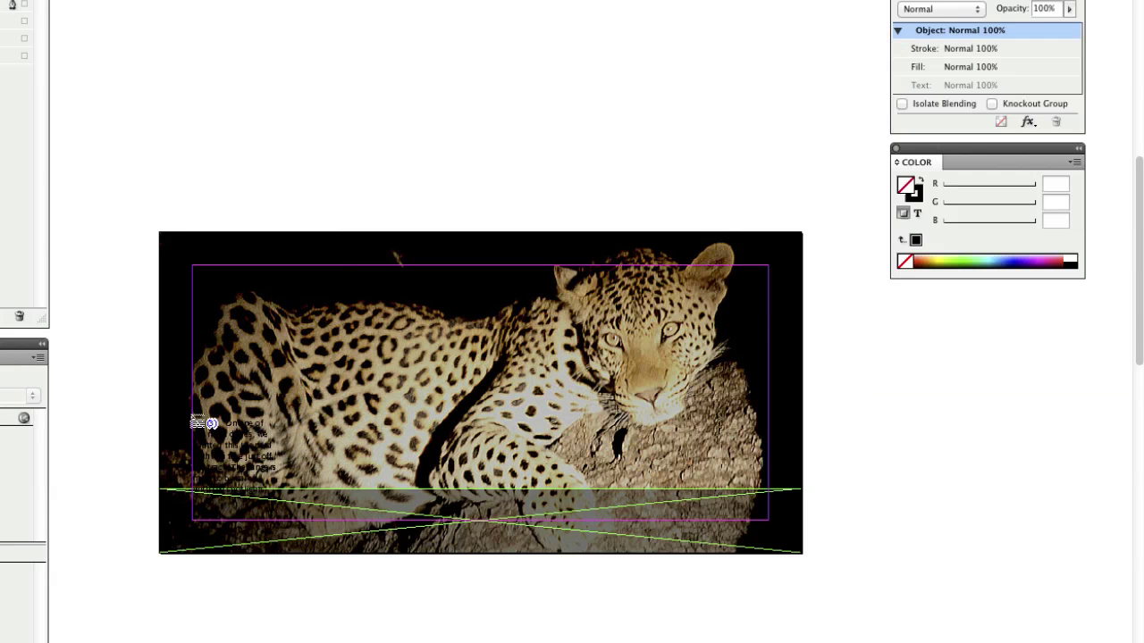
drag(200, 408, 765, 502)
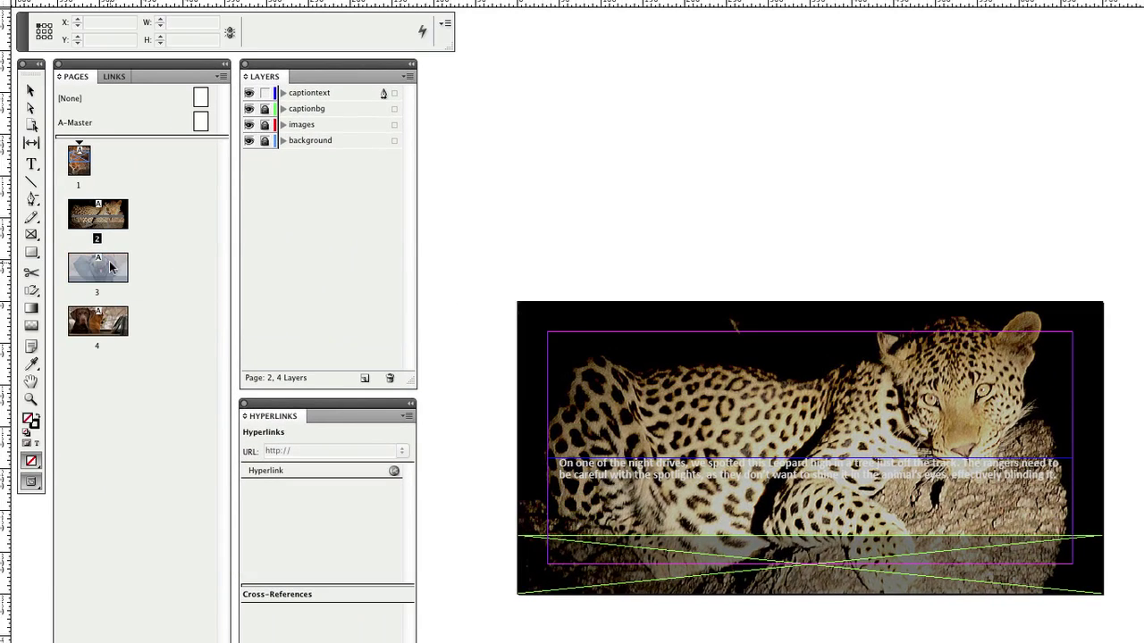
double_click(110, 266)
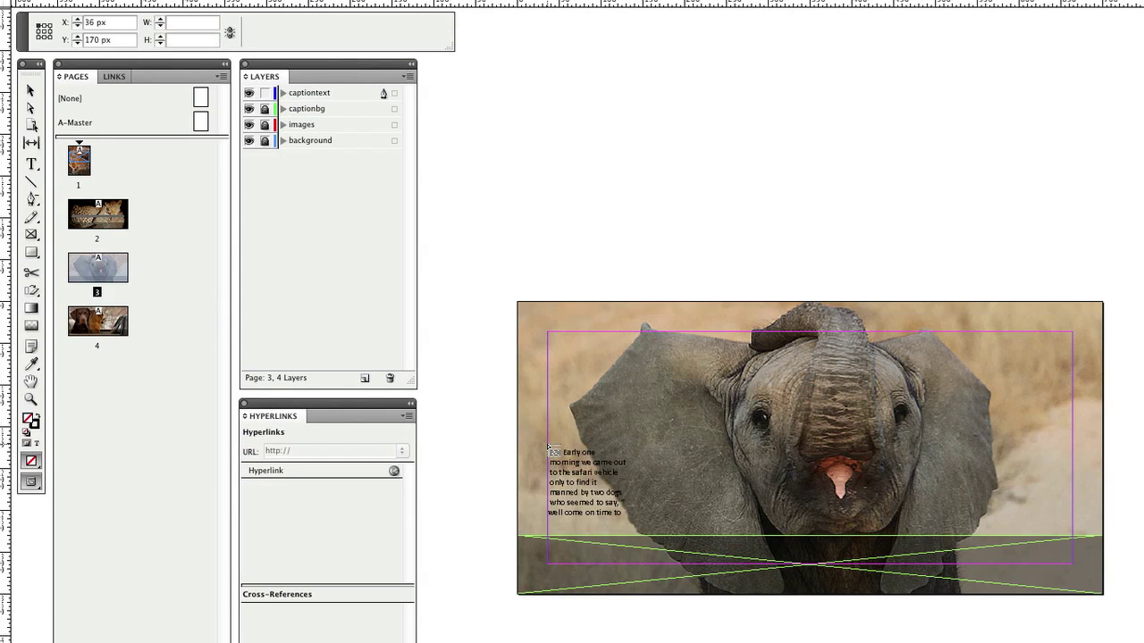
double_click(125, 317)
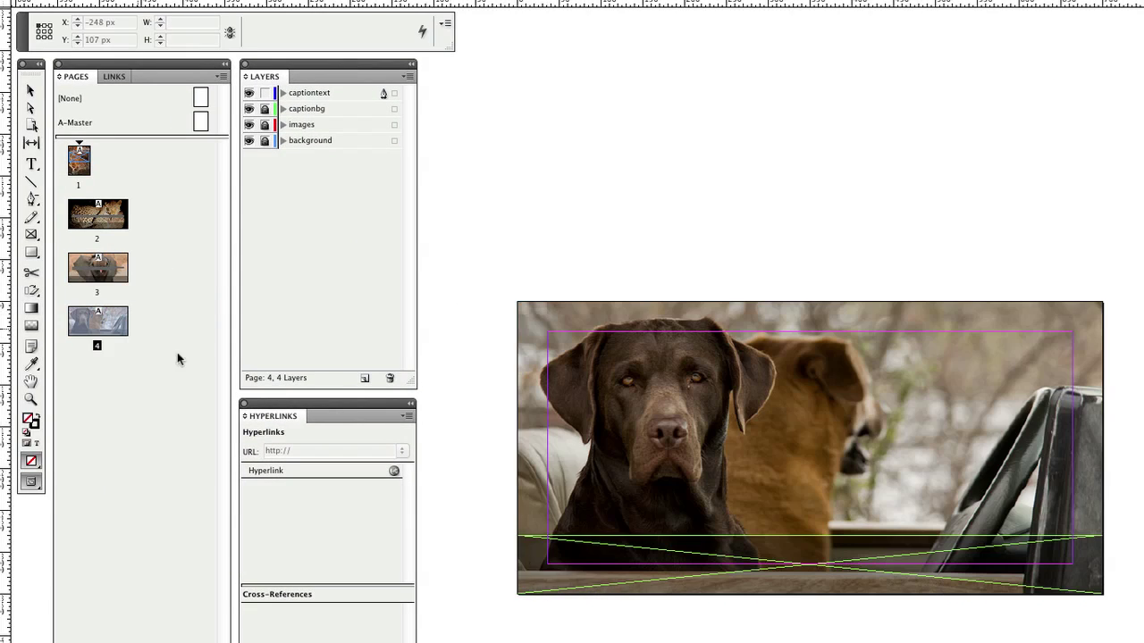
click(546, 471)
Step: Resize the caption frames on pages 4, 3 and 2 to sit within the bottom black band
drag(809, 564, 809, 503)
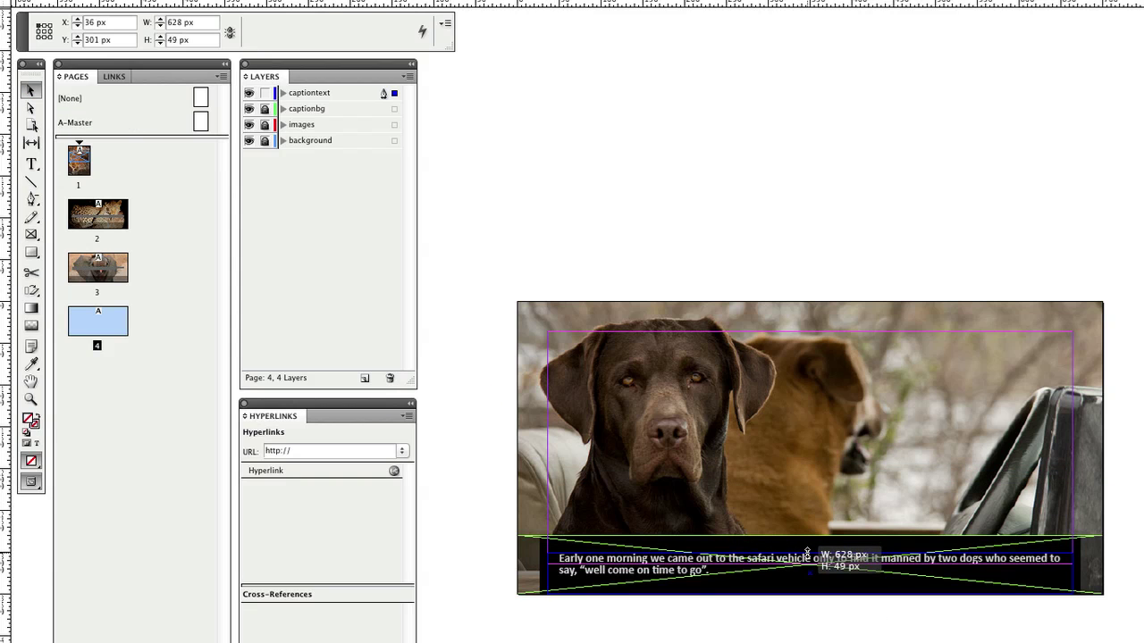
double_click(125, 272)
click(795, 556)
mouse_move(795, 556)
mouse_down()
mouse_move(806, 592)
mouse_move(802, 542)
mouse_up()
double_click(98, 215)
click(796, 458)
drag(795, 458, 805, 552)
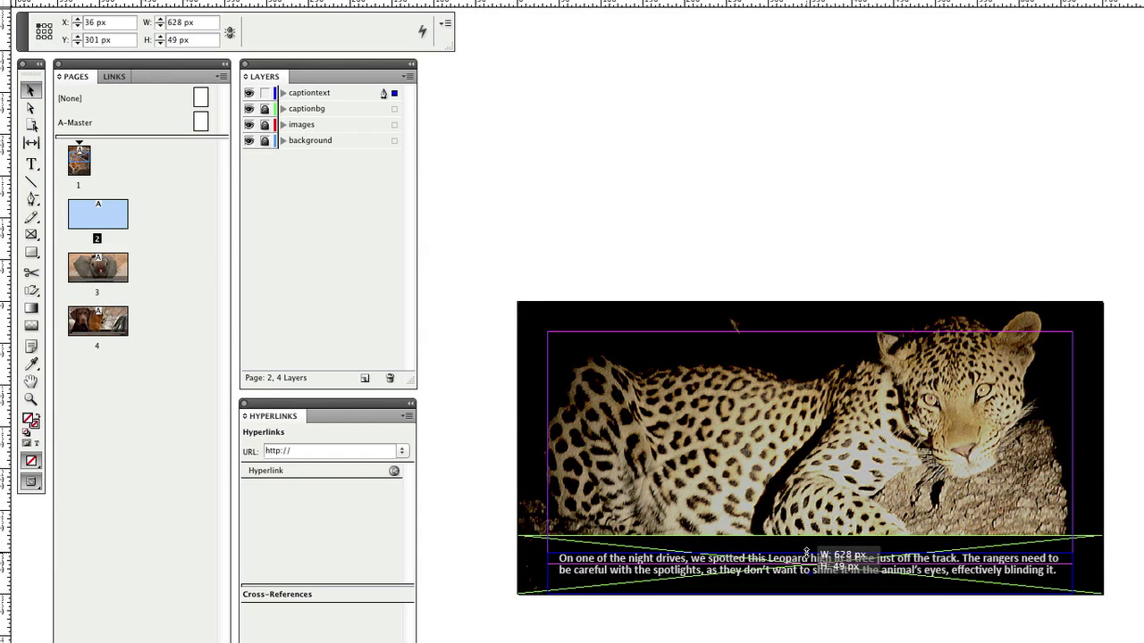
Step: Lock the captiontext layer and hide the images layer, leaving only the caption background visible
click(502, 471)
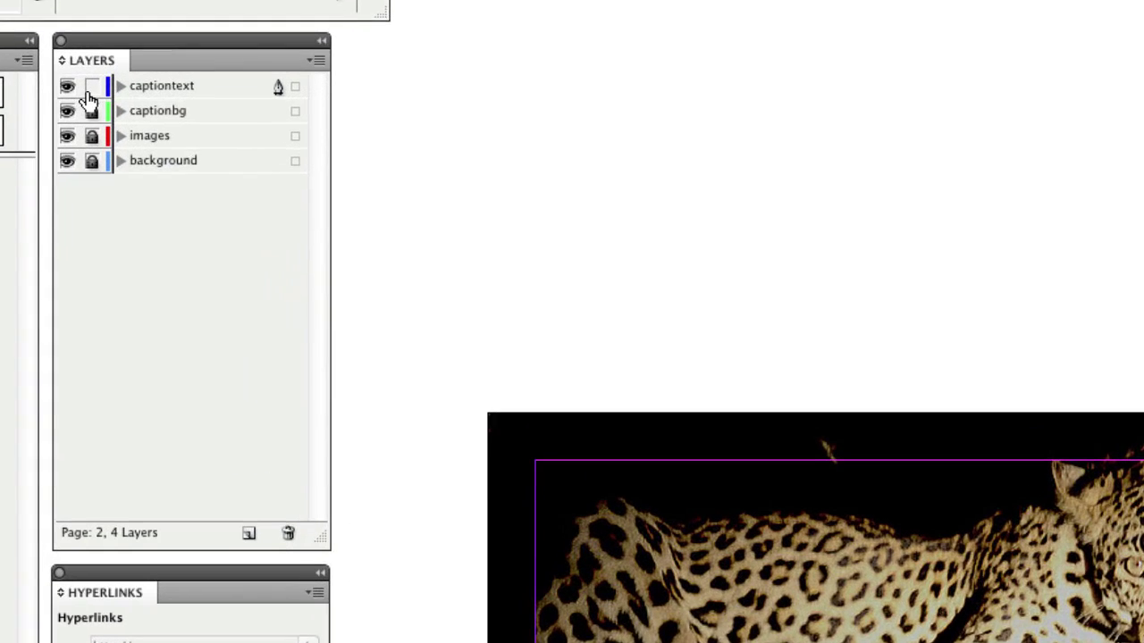
click(264, 93)
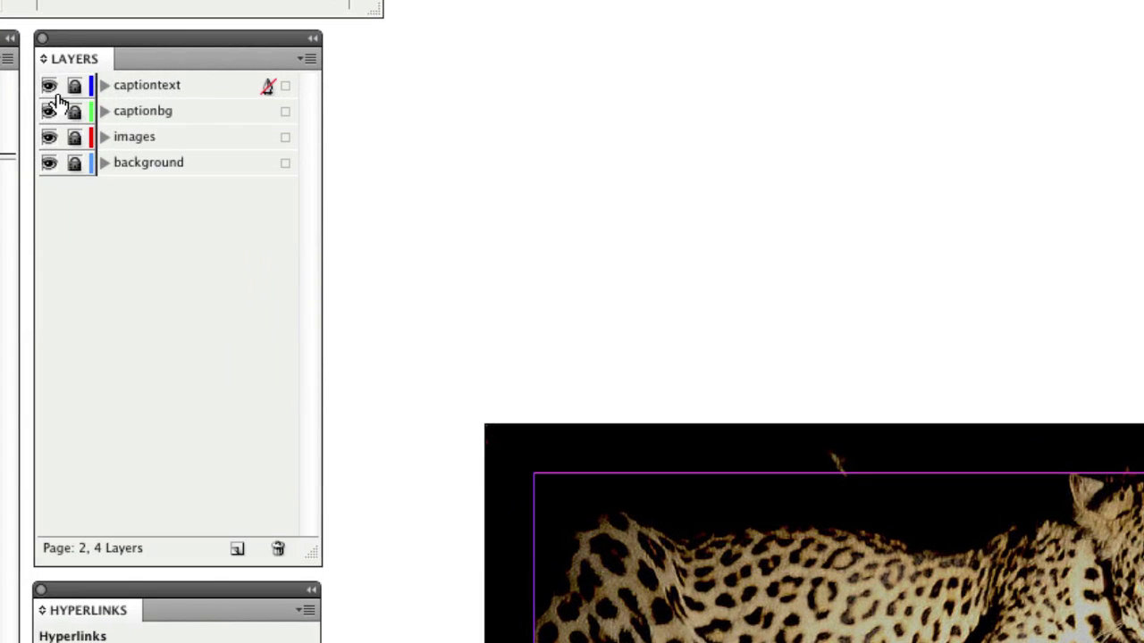
click(48, 138)
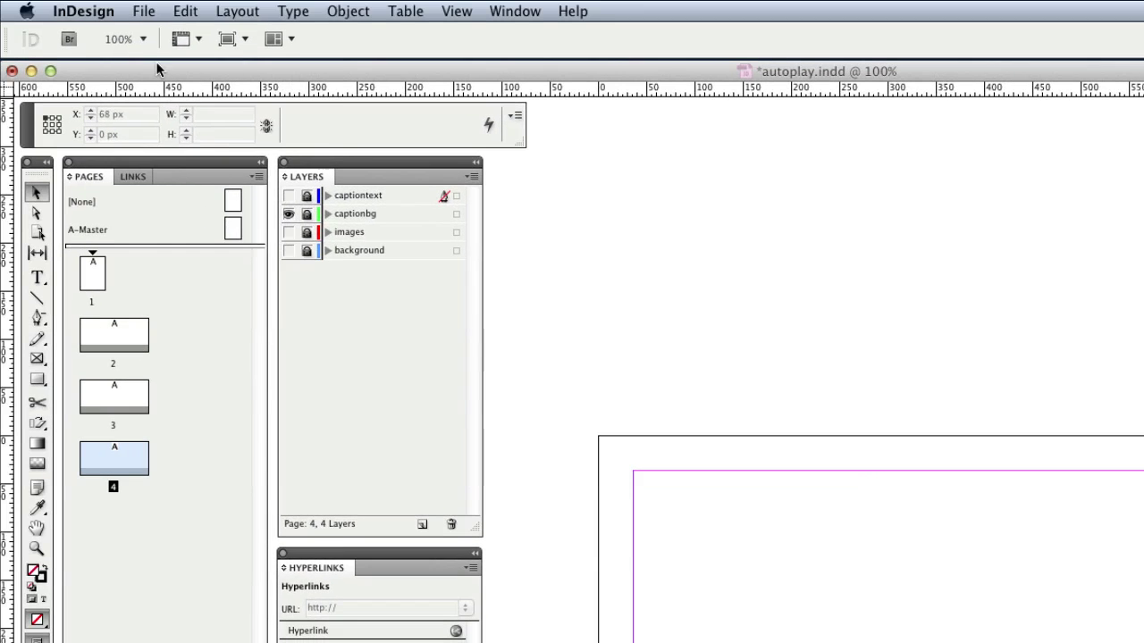
Step: Export with the Oomph iPad preset, naming the file S1-2-FadeInAndMoveInFromBottom.pdf
click(144, 11)
mouse_move(166, 369)
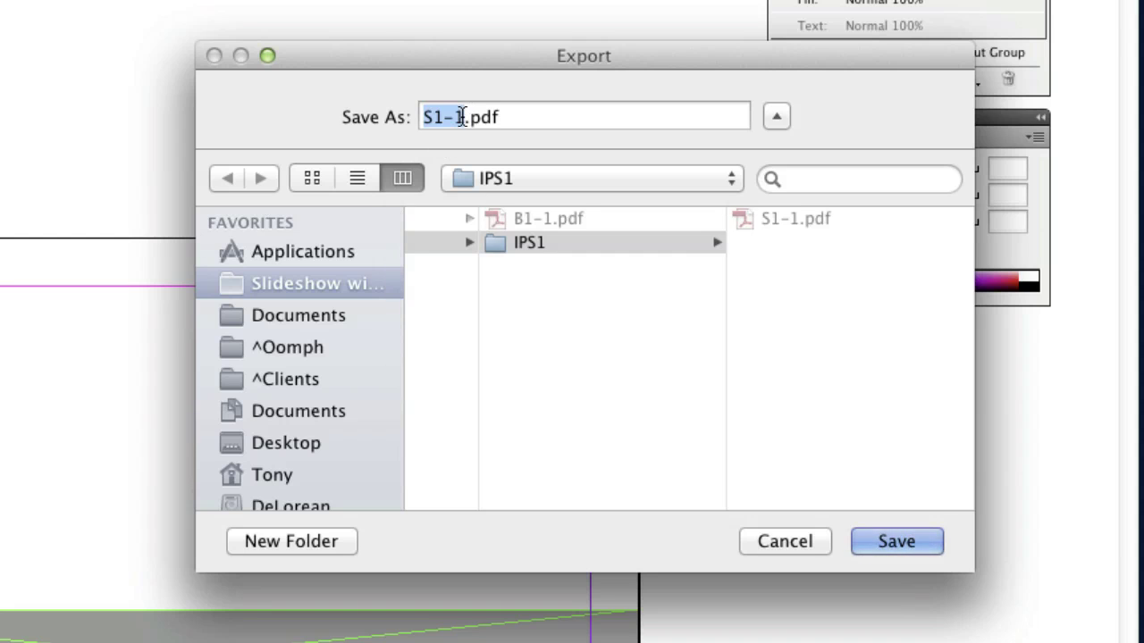
click(465, 117)
key(BackSpace)
text(2-Fadel)
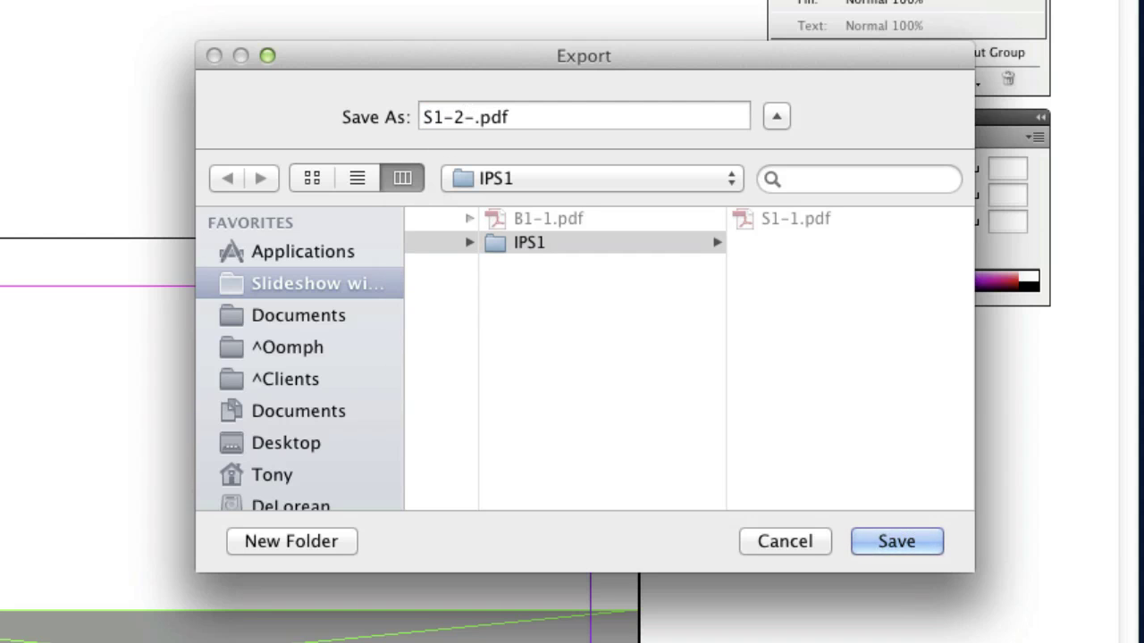
text(nAndMove)
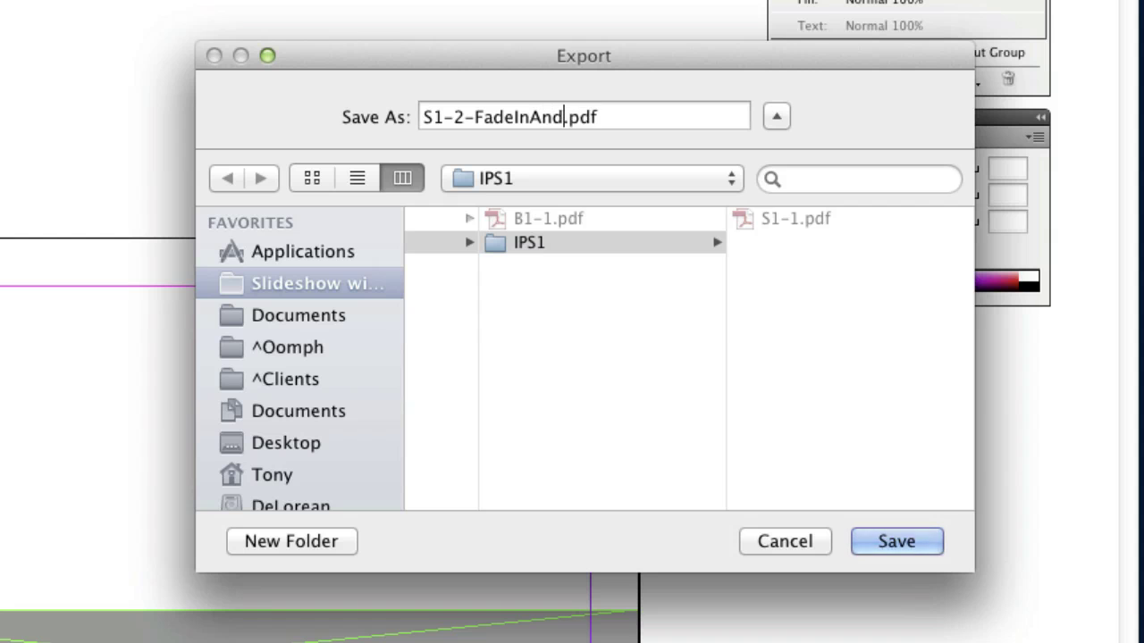
text(InFromBottom)
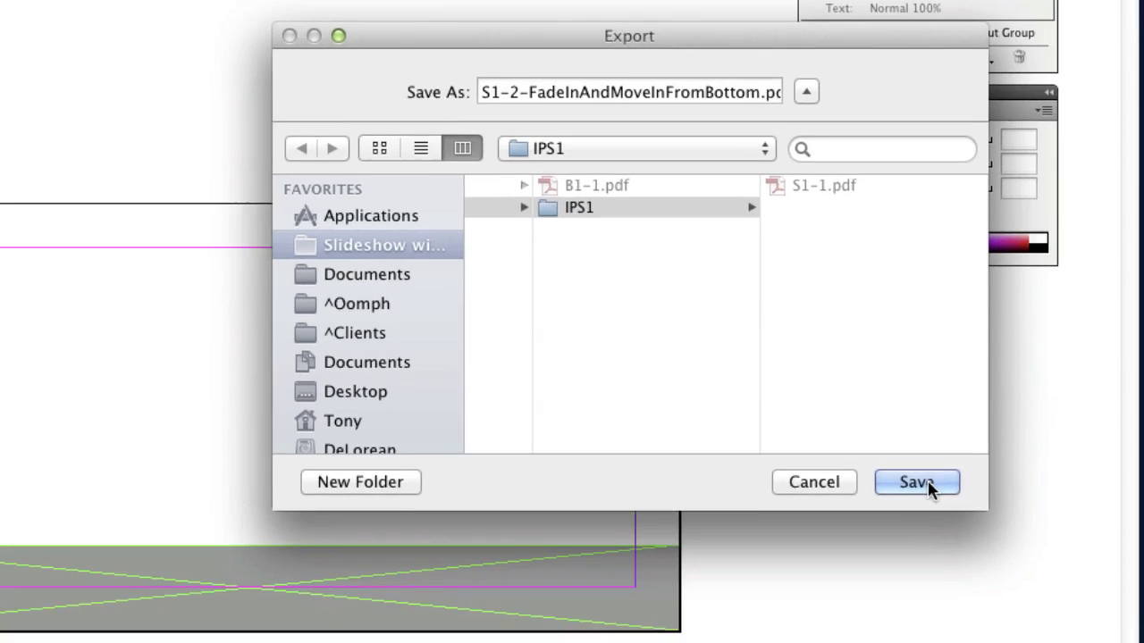
click(903, 545)
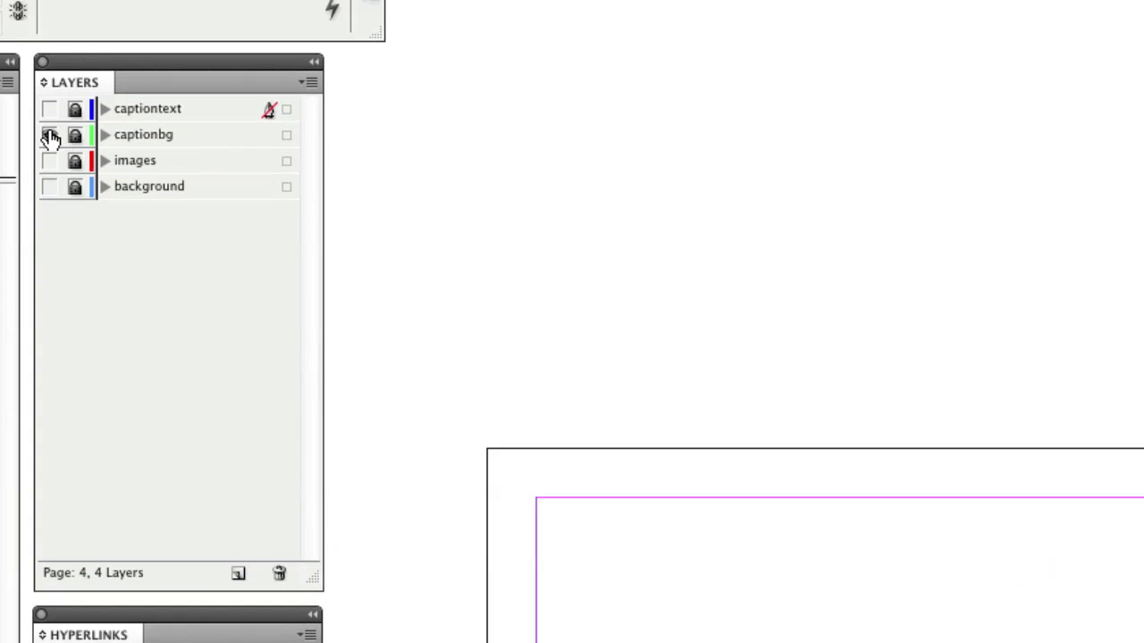
Step: Start another PDF export using the Oomph iPad - SRGB preset
click(135, 10)
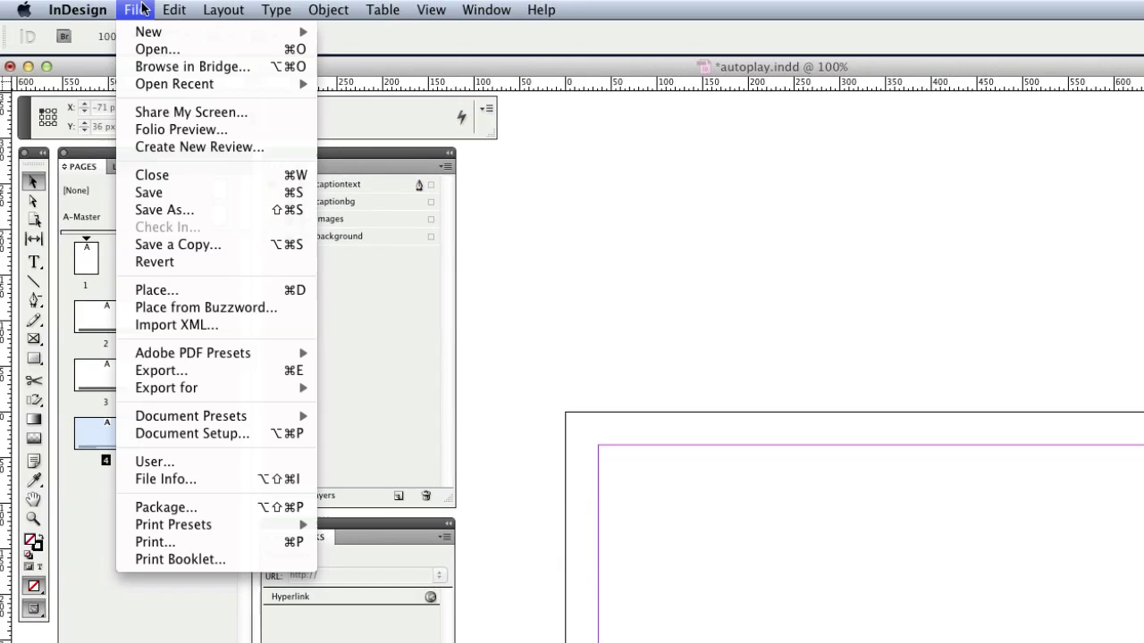
mouse_move(193, 353)
click(473, 484)
Step: Rename the file to S1-3-FadeIn.pdf and export pages 2–4
click(898, 267)
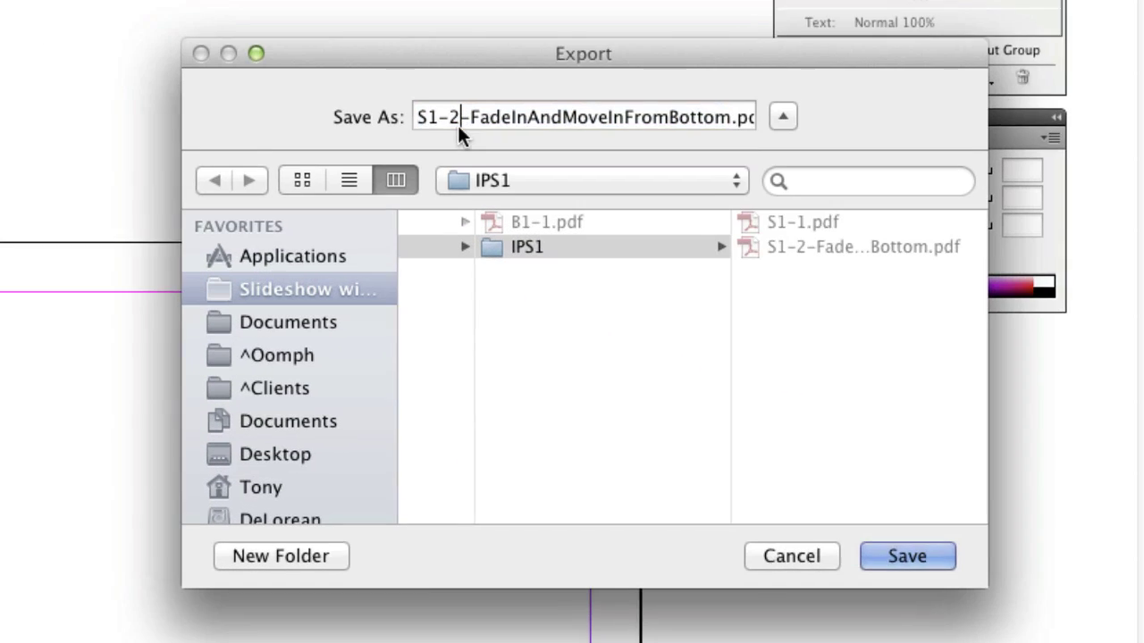
double_click(452, 115)
text(3)
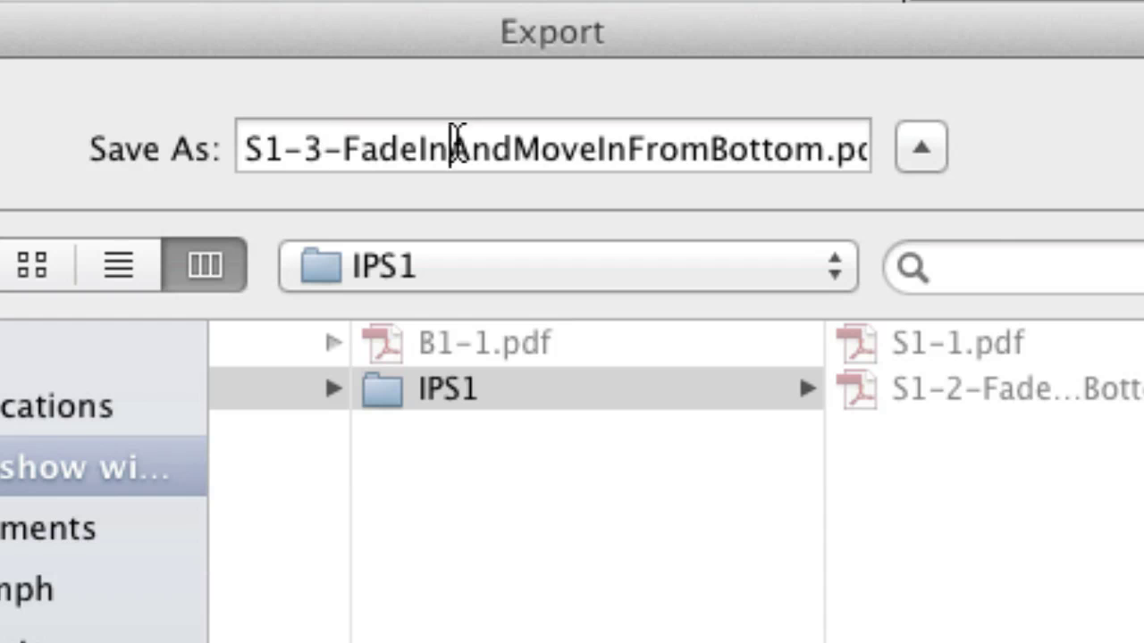
drag(457, 146, 815, 147)
key(BackSpace)
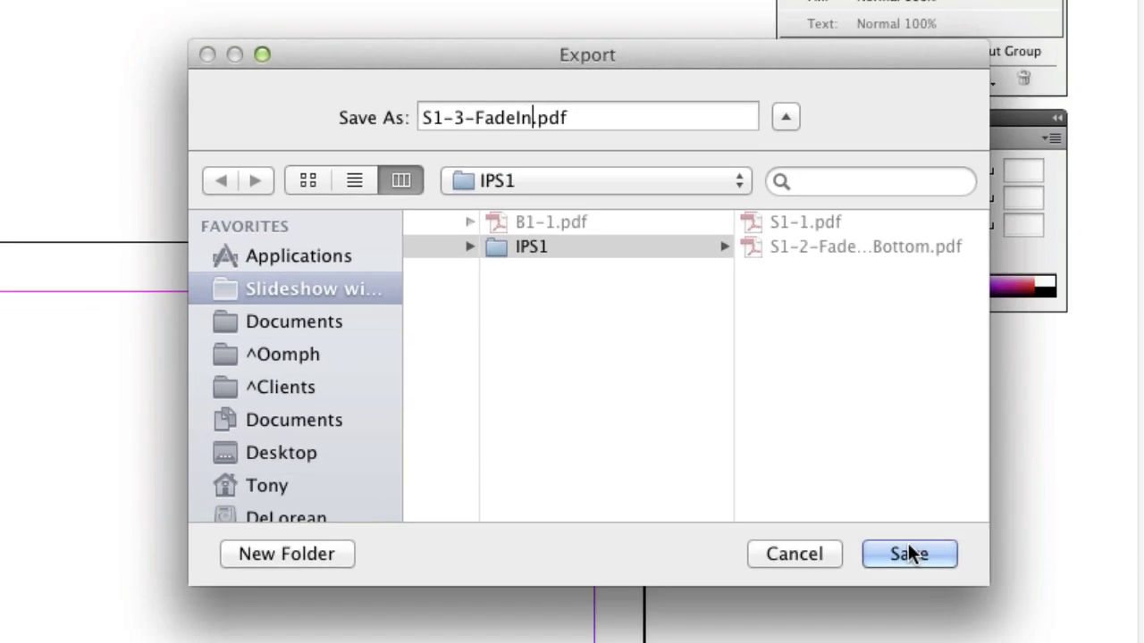
click(908, 547)
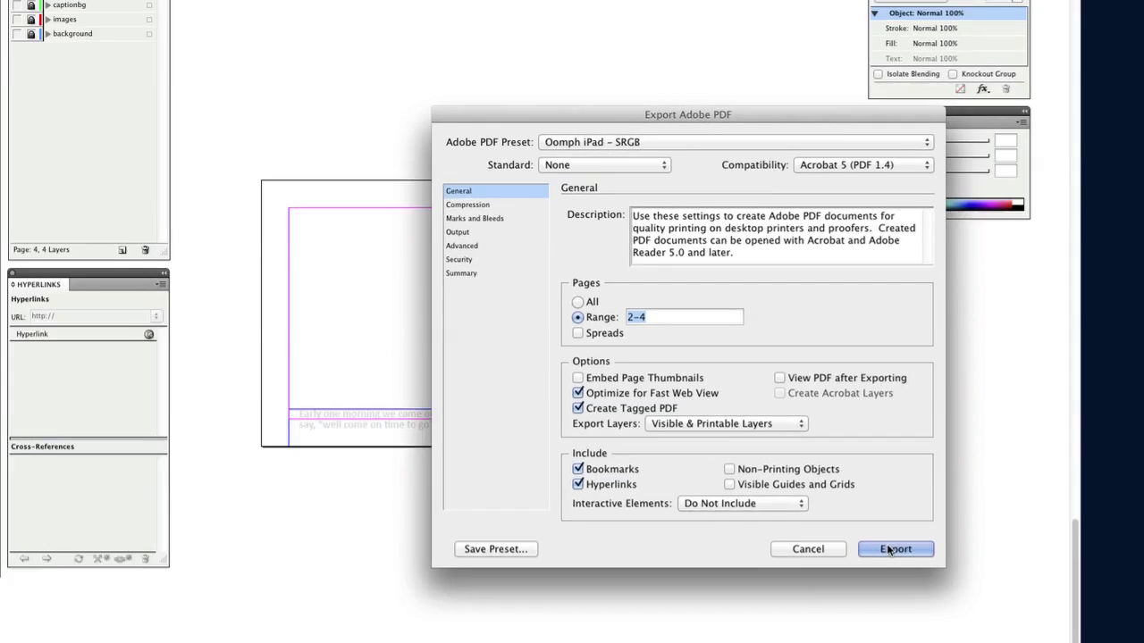
click(889, 549)
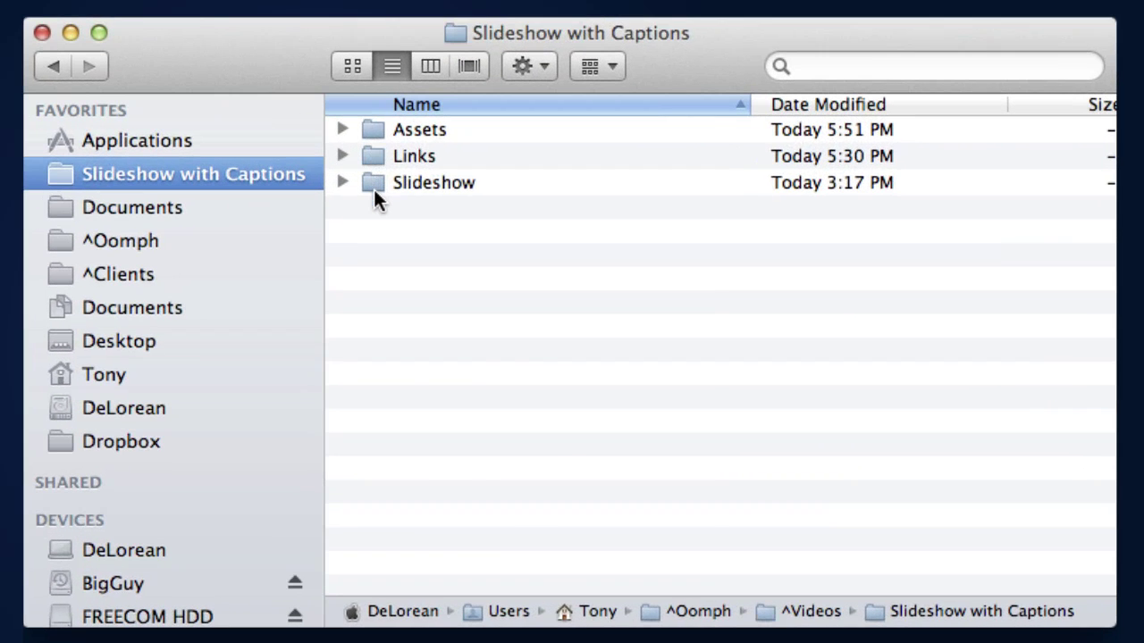
Step: Zip the Slideshow folder into Slideshow.zip and move the archive into Documents
right_click(373, 185)
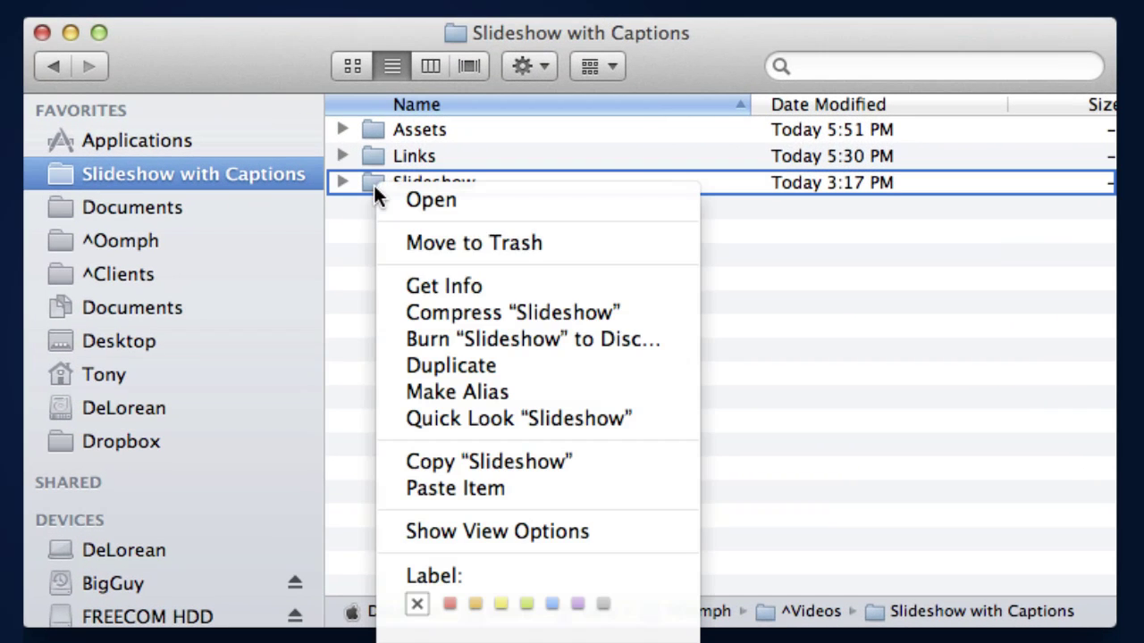
click(433, 315)
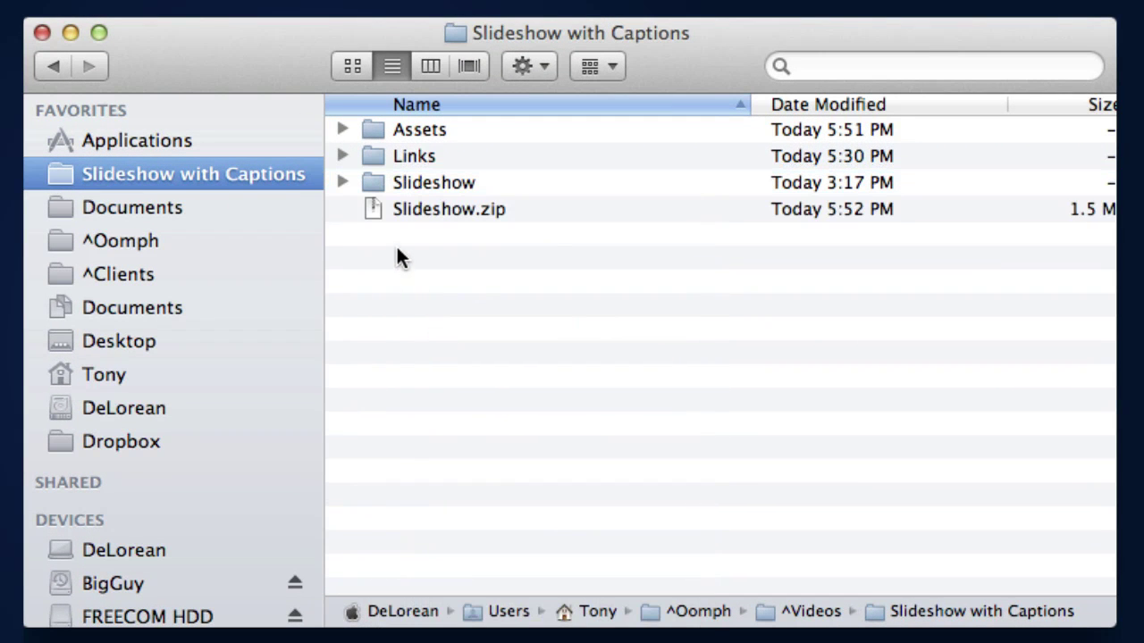
drag(366, 201, 385, 642)
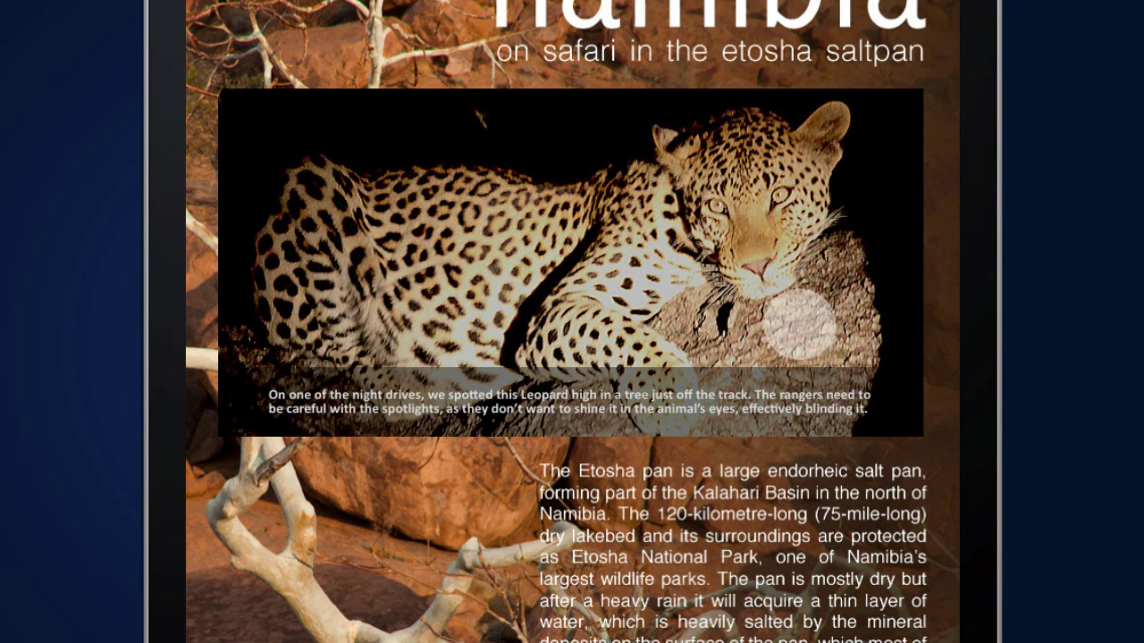
drag(819, 286, 178, 256)
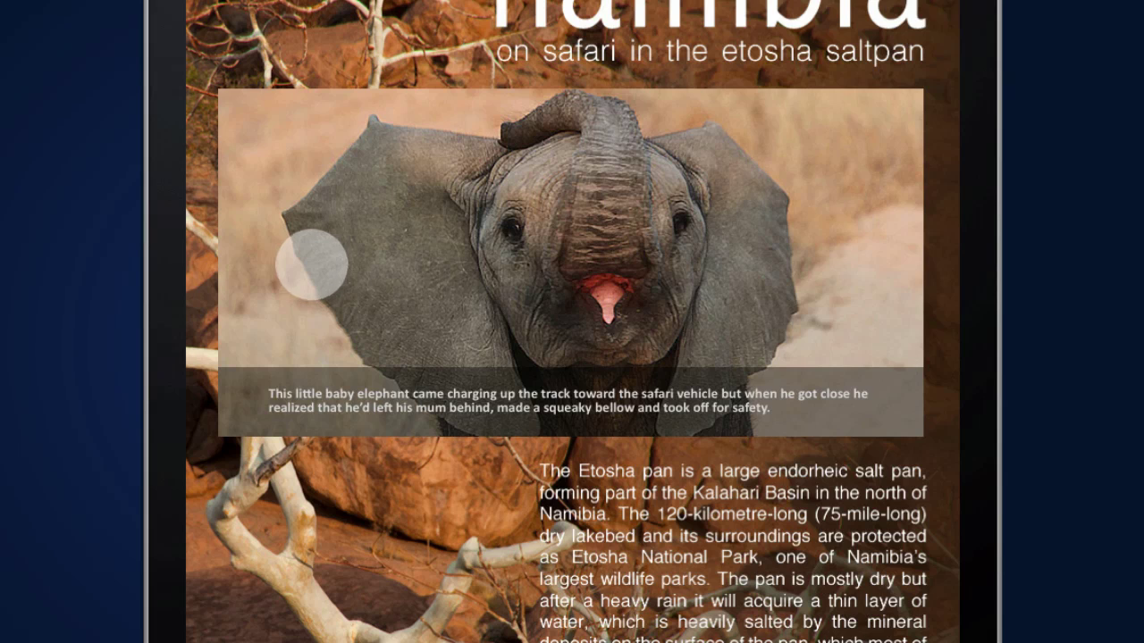
drag(862, 260, 242, 230)
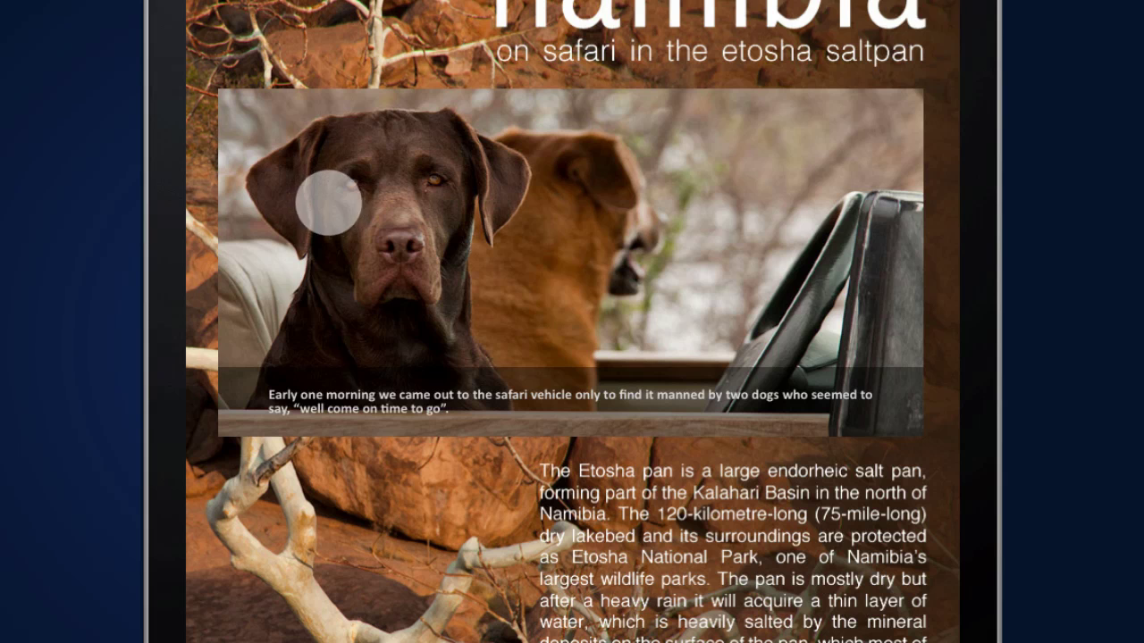
drag(327, 204, 664, 204)
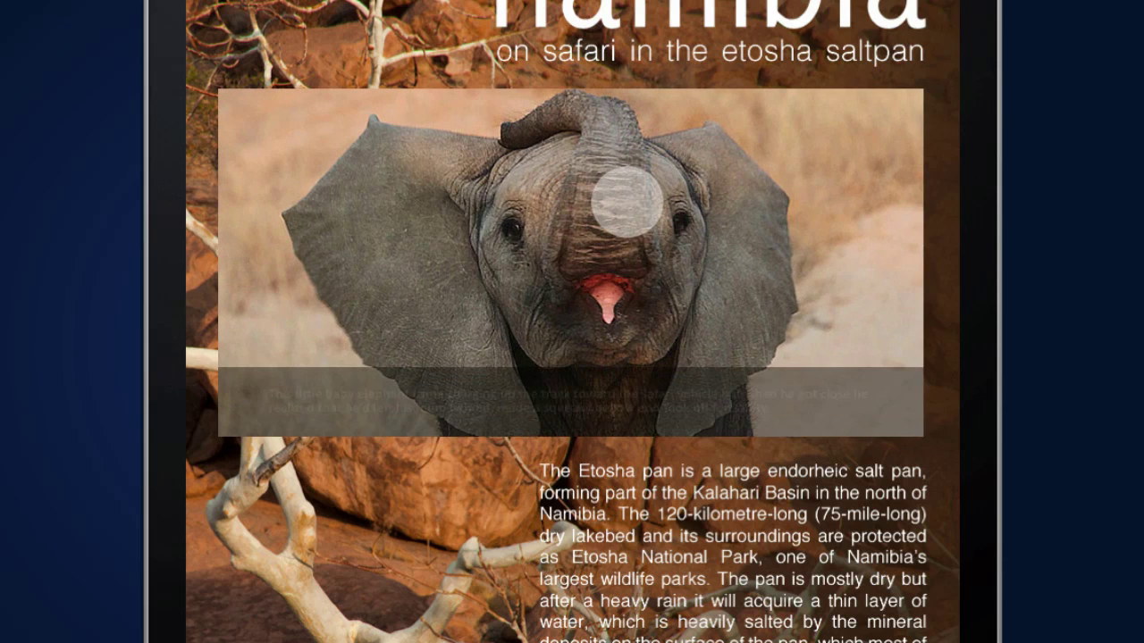
drag(339, 243, 812, 256)
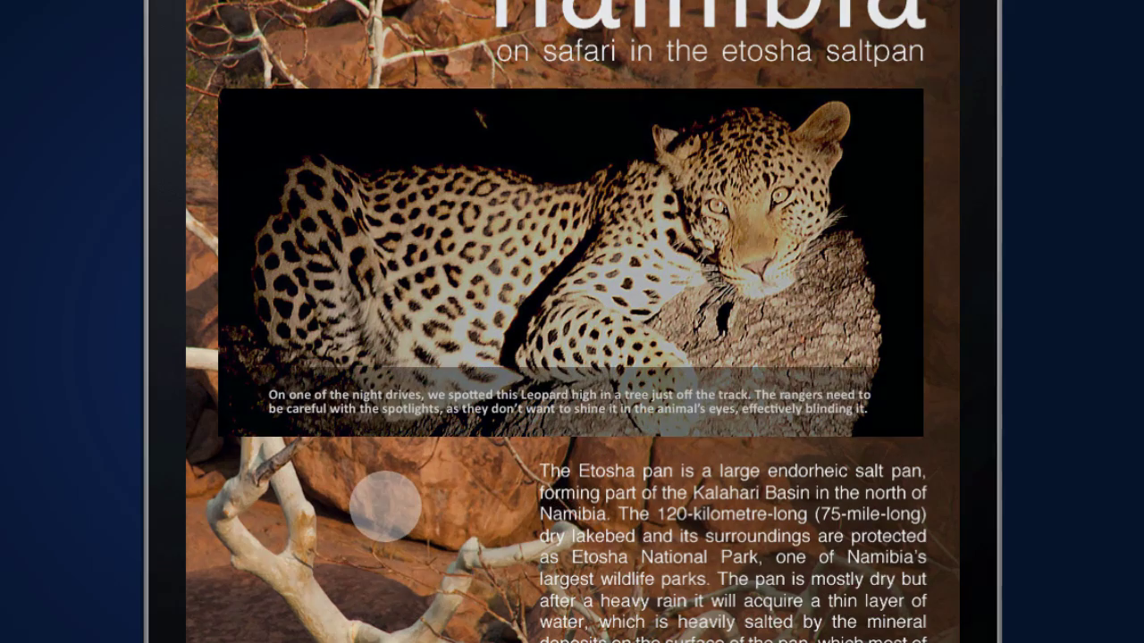